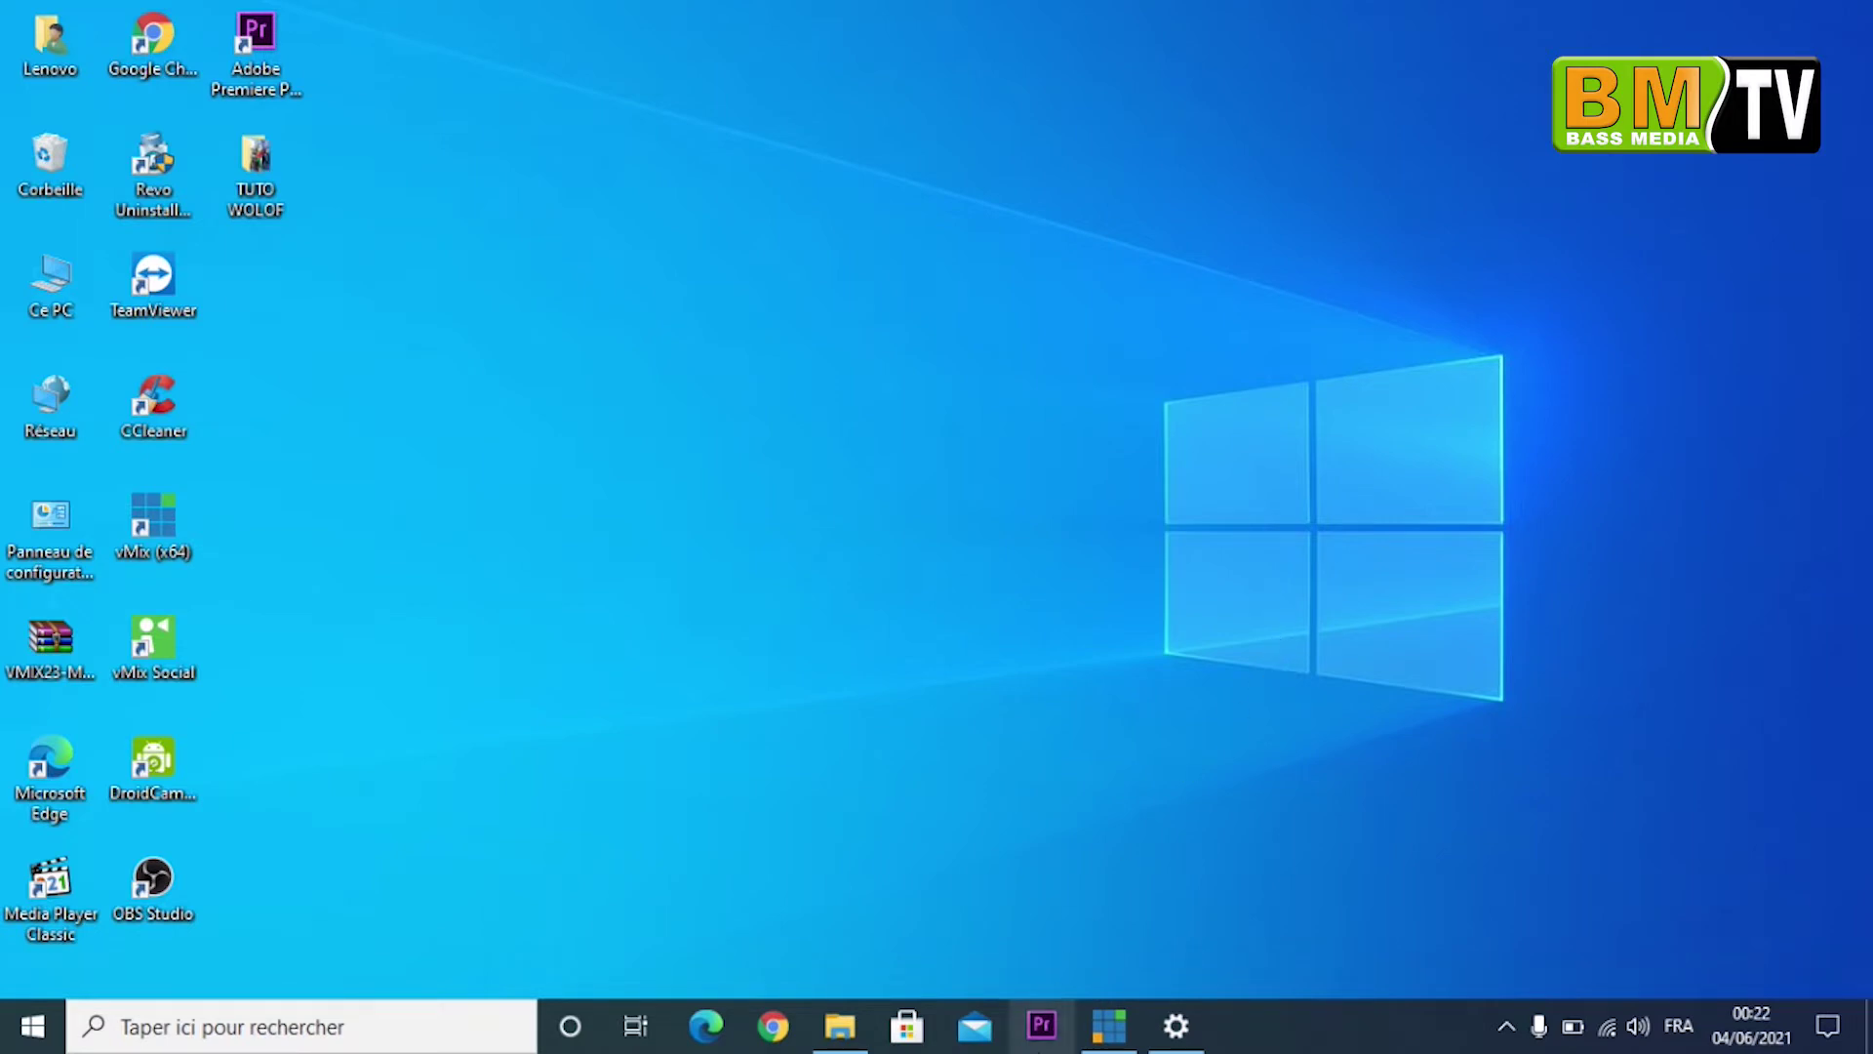
Step: Launch Premiere Pro 2020 from the taskbar to reach its home screen of recent projects
click(1040, 1035)
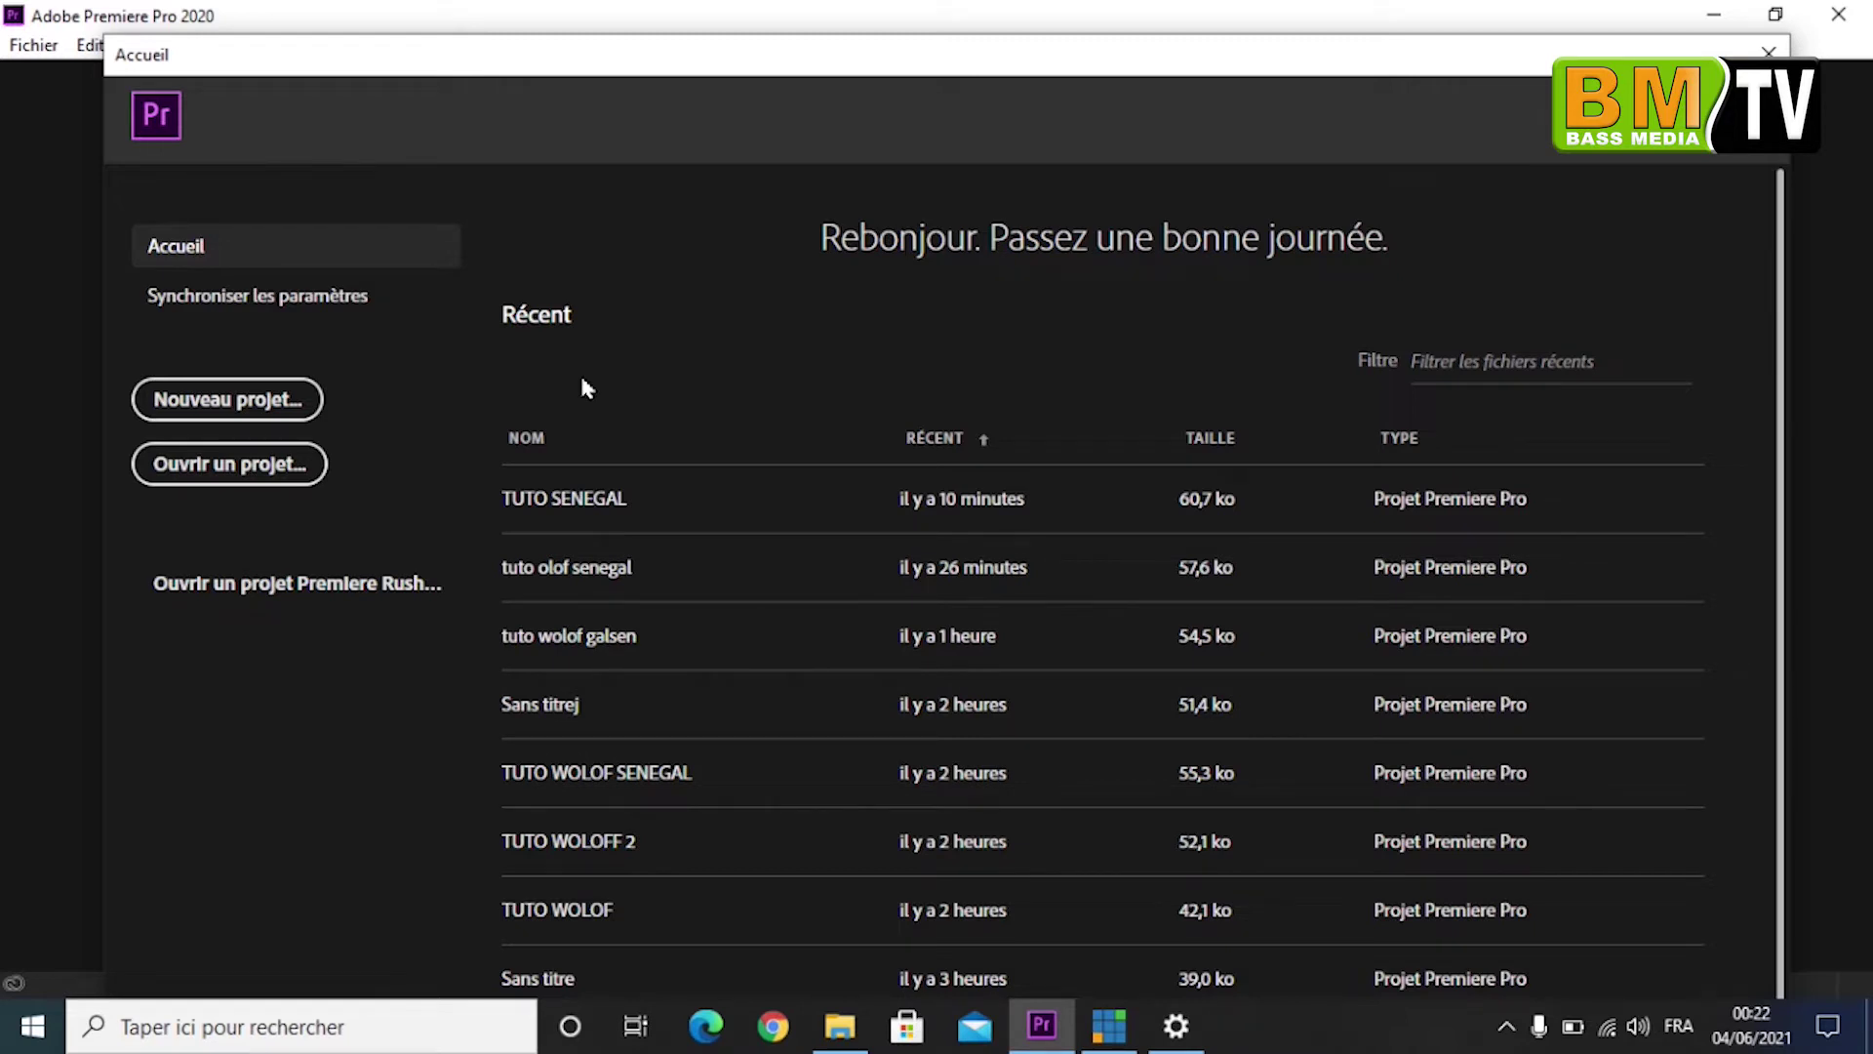
Step: Create a new project named 'TUTO THI WOLOF' from the home screen
click(239, 409)
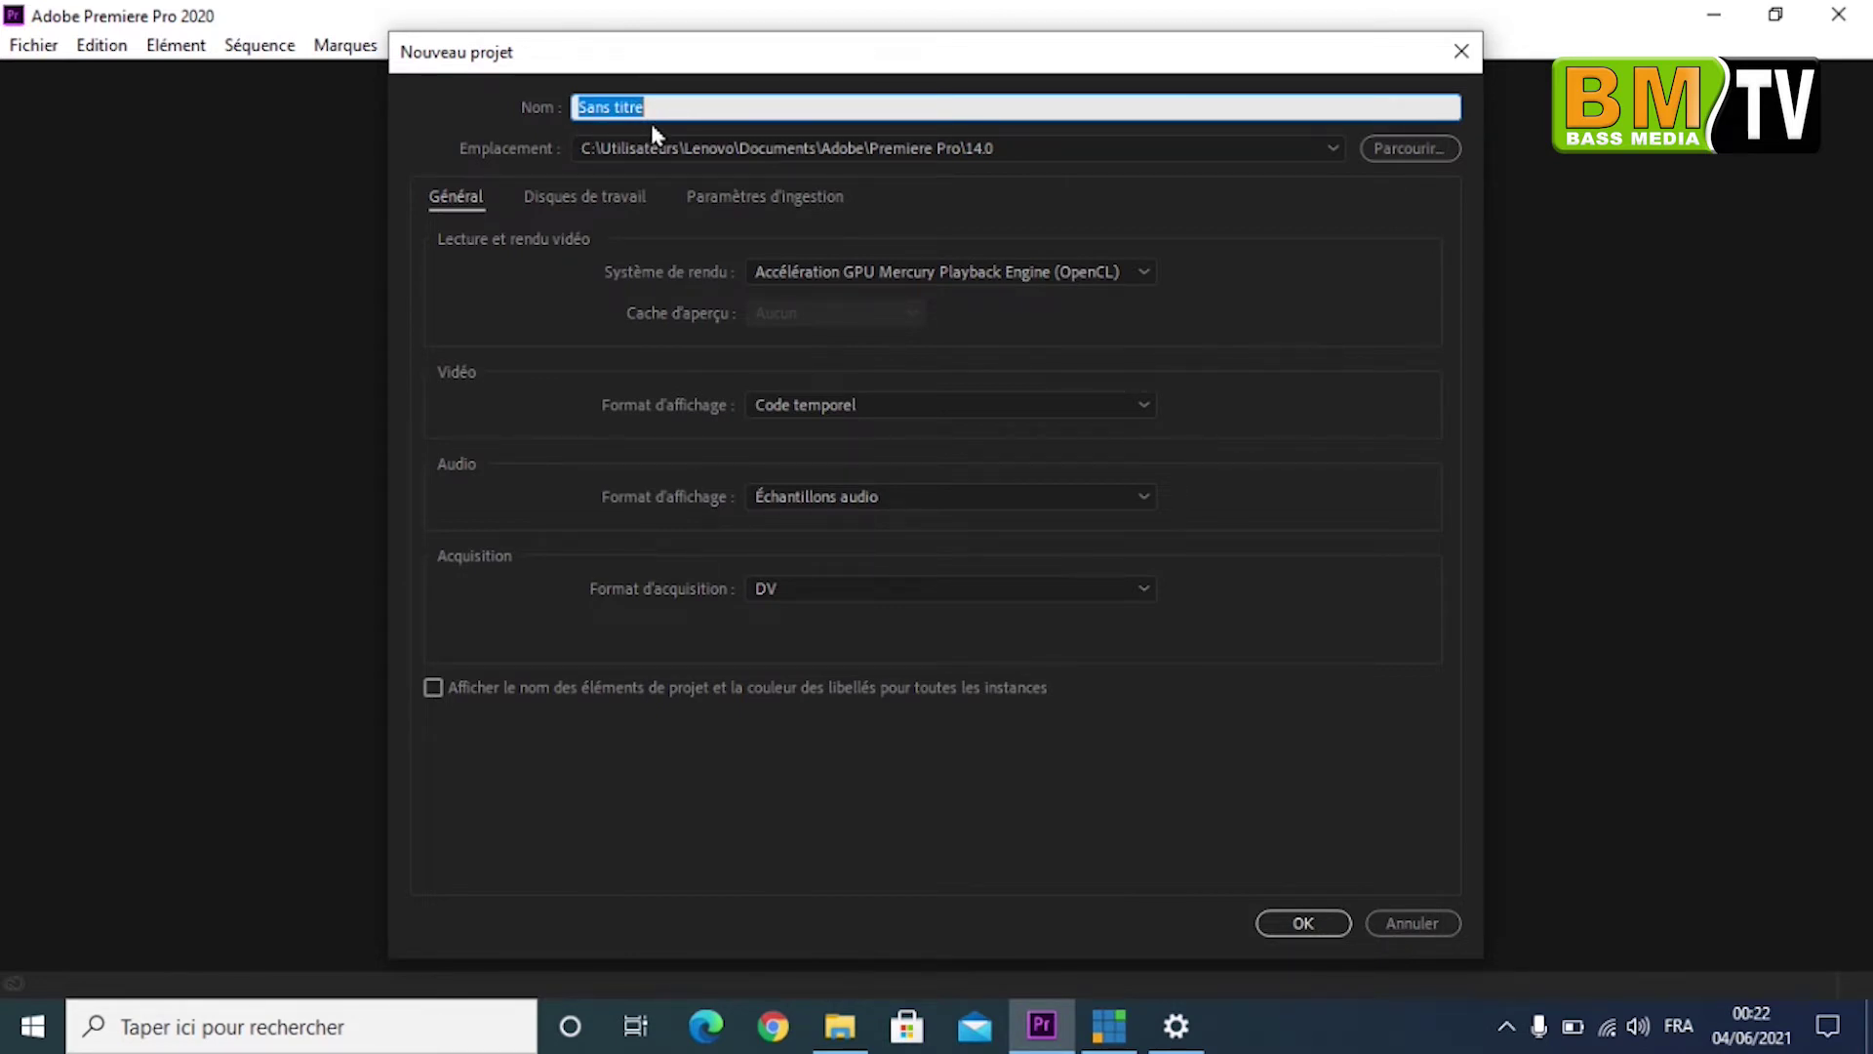
text(TUTO )
text(THI )
text(WOLO)
text(F)
key(ctrl+a)
key(Return)
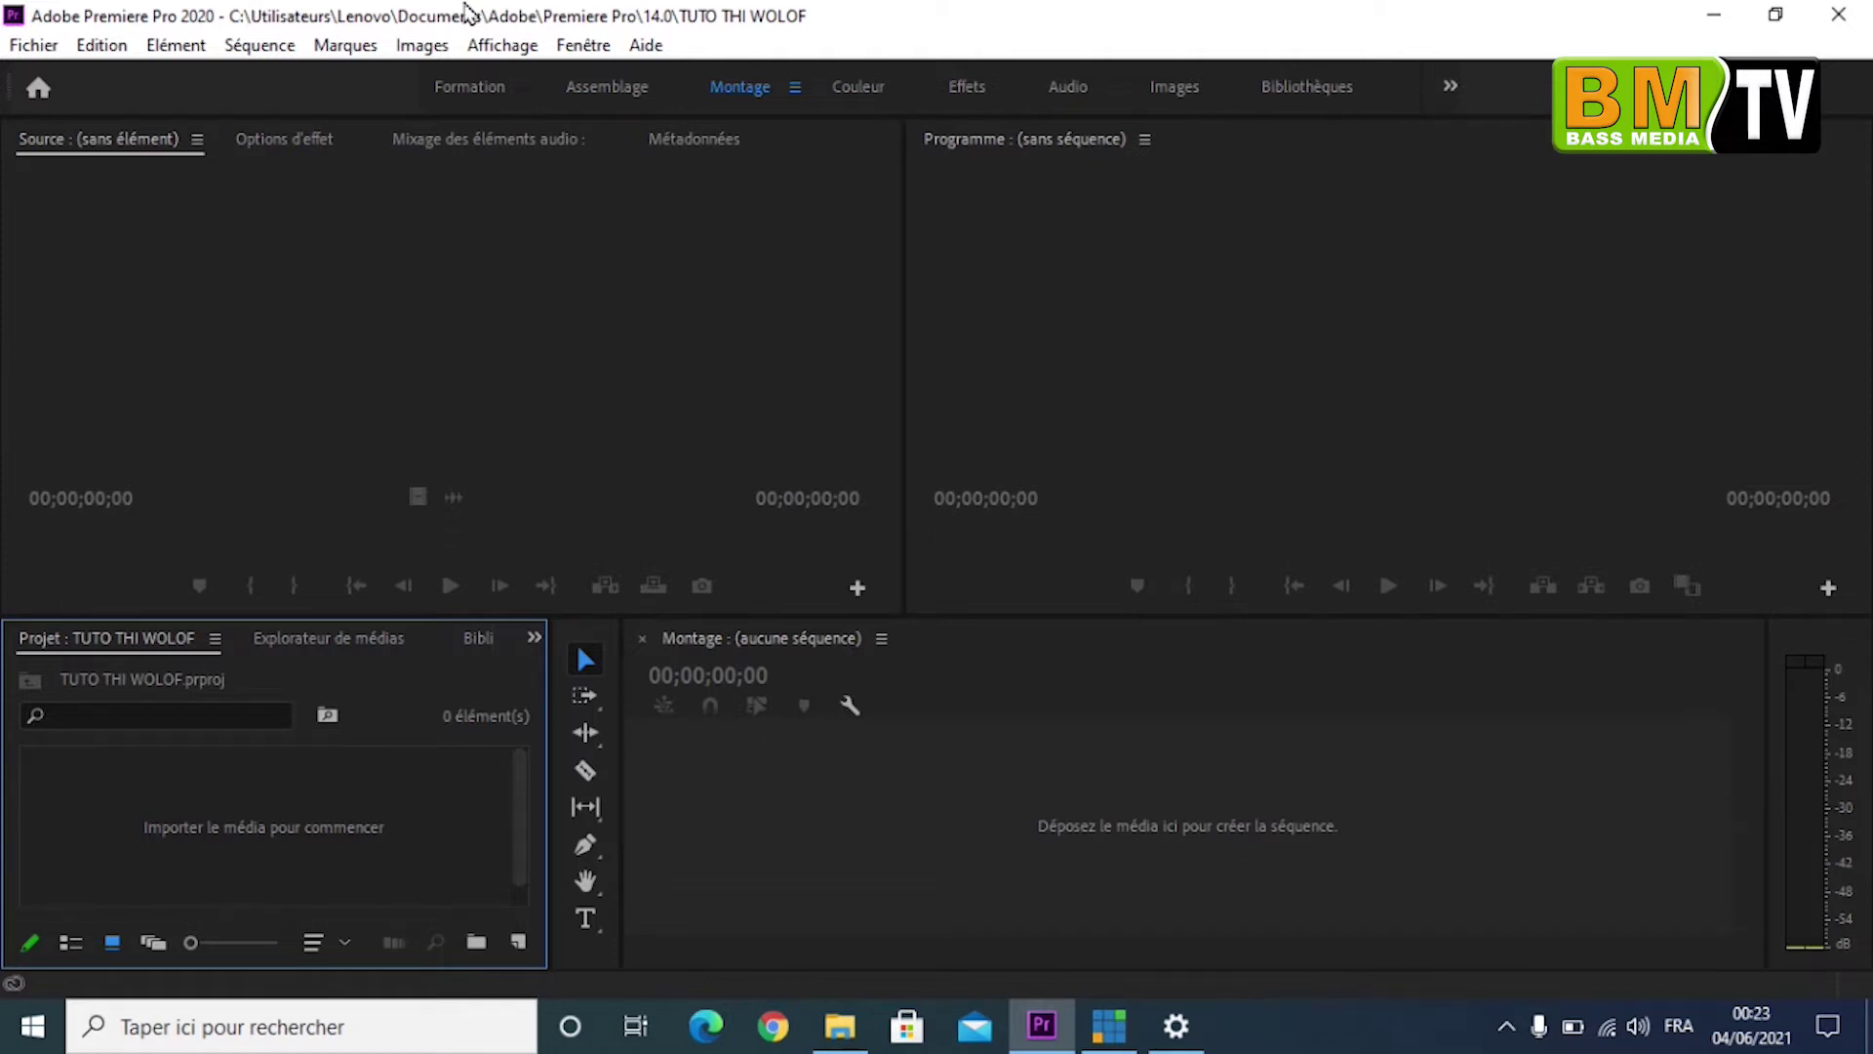
click(43, 52)
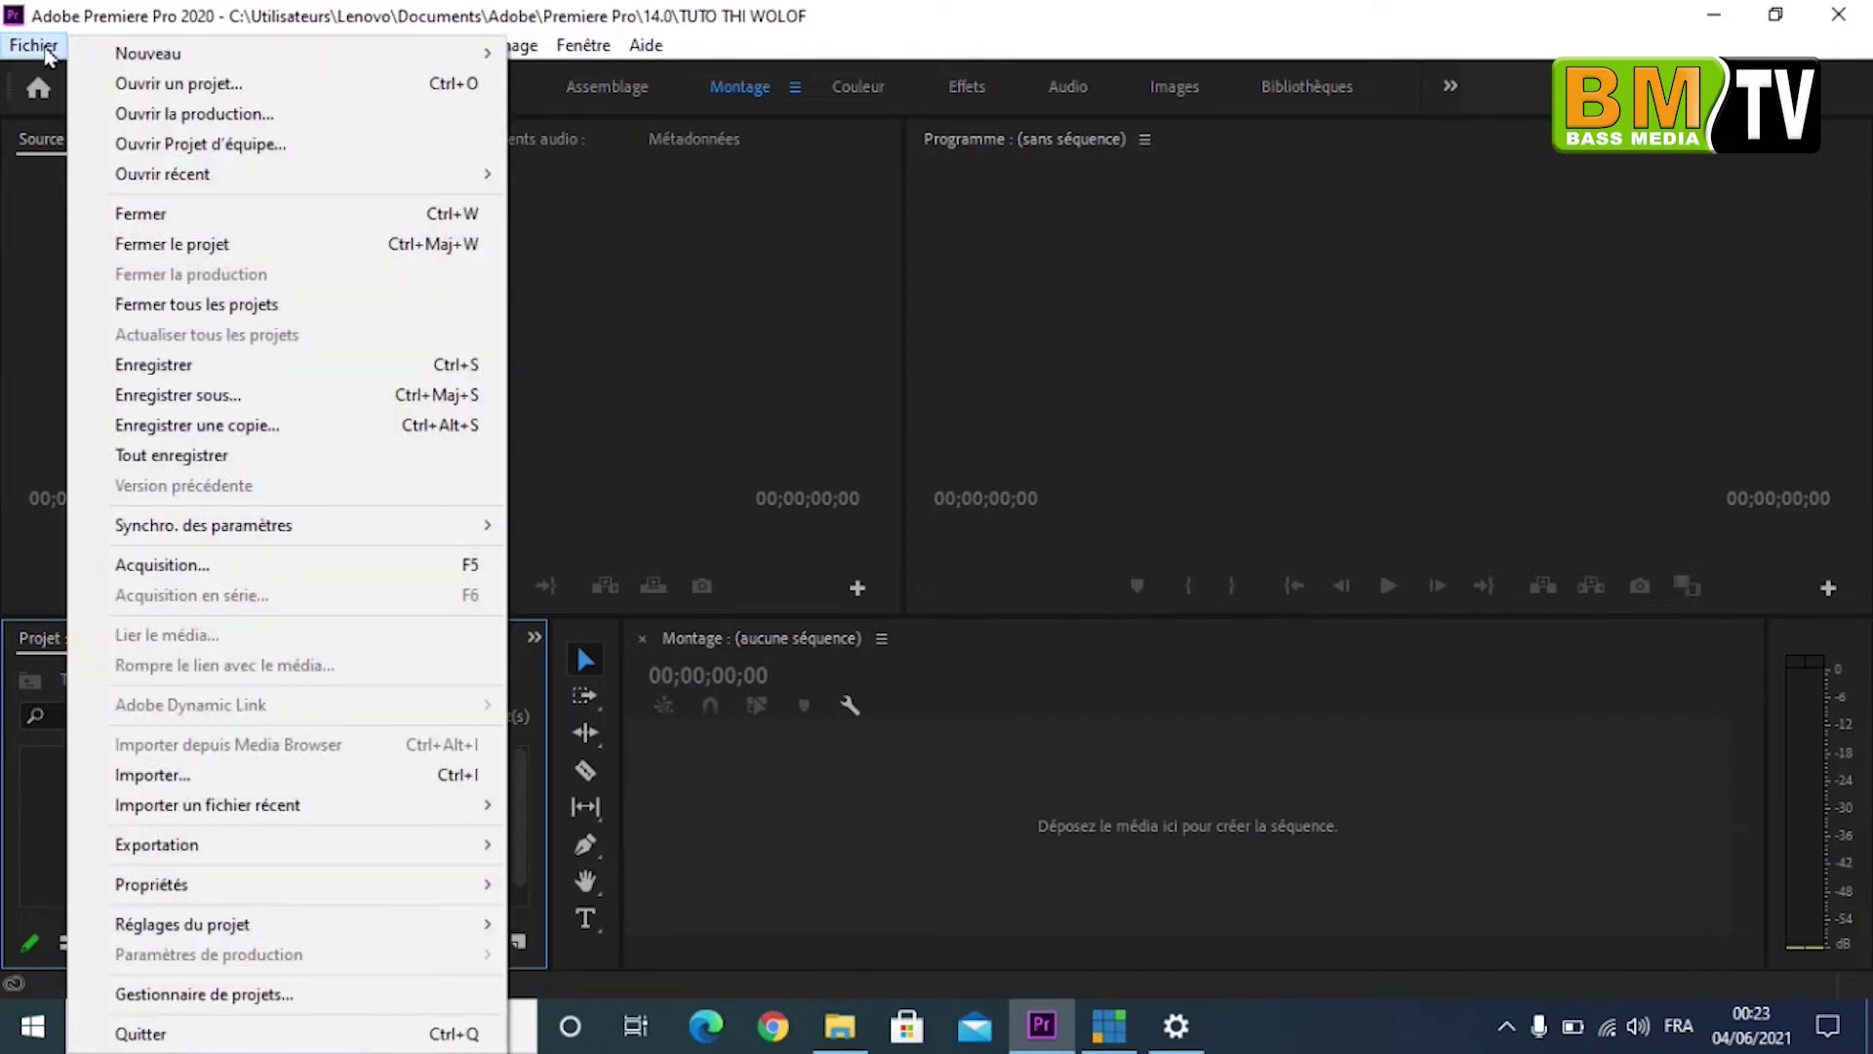
click(47, 51)
click(92, 47)
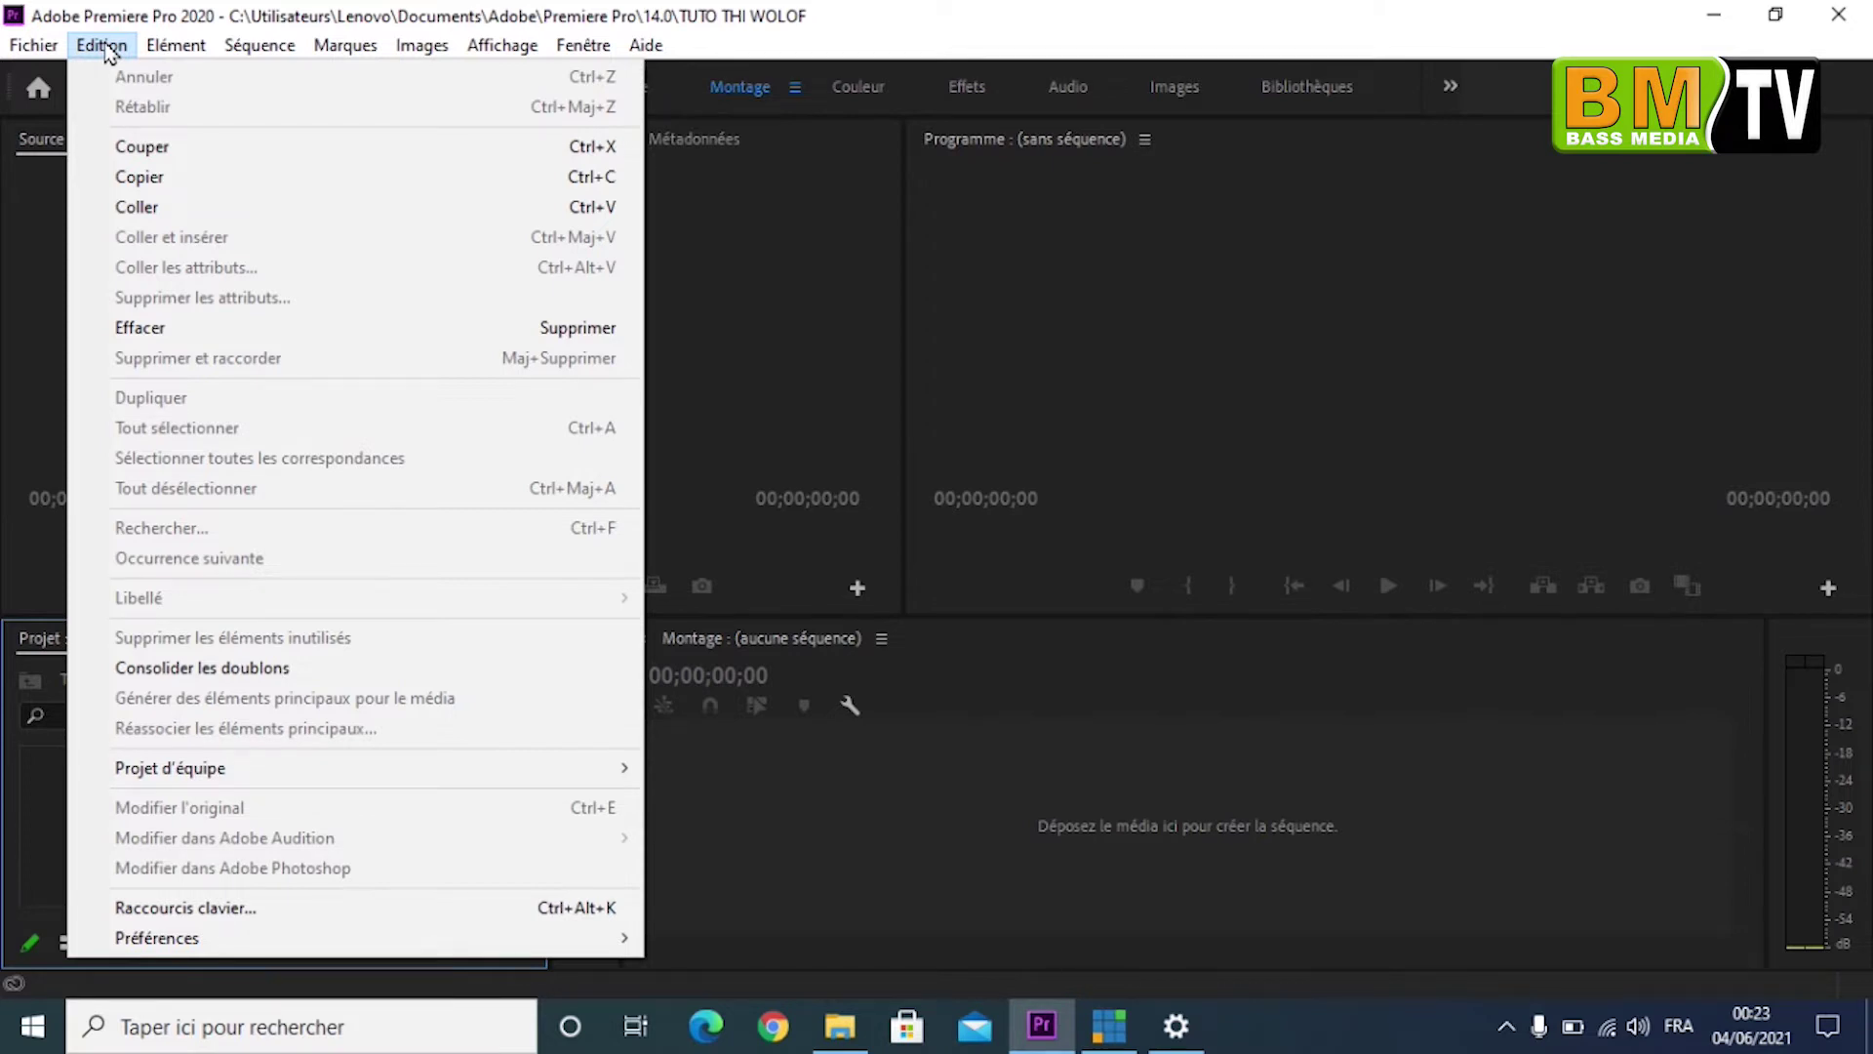
click(108, 48)
click(166, 44)
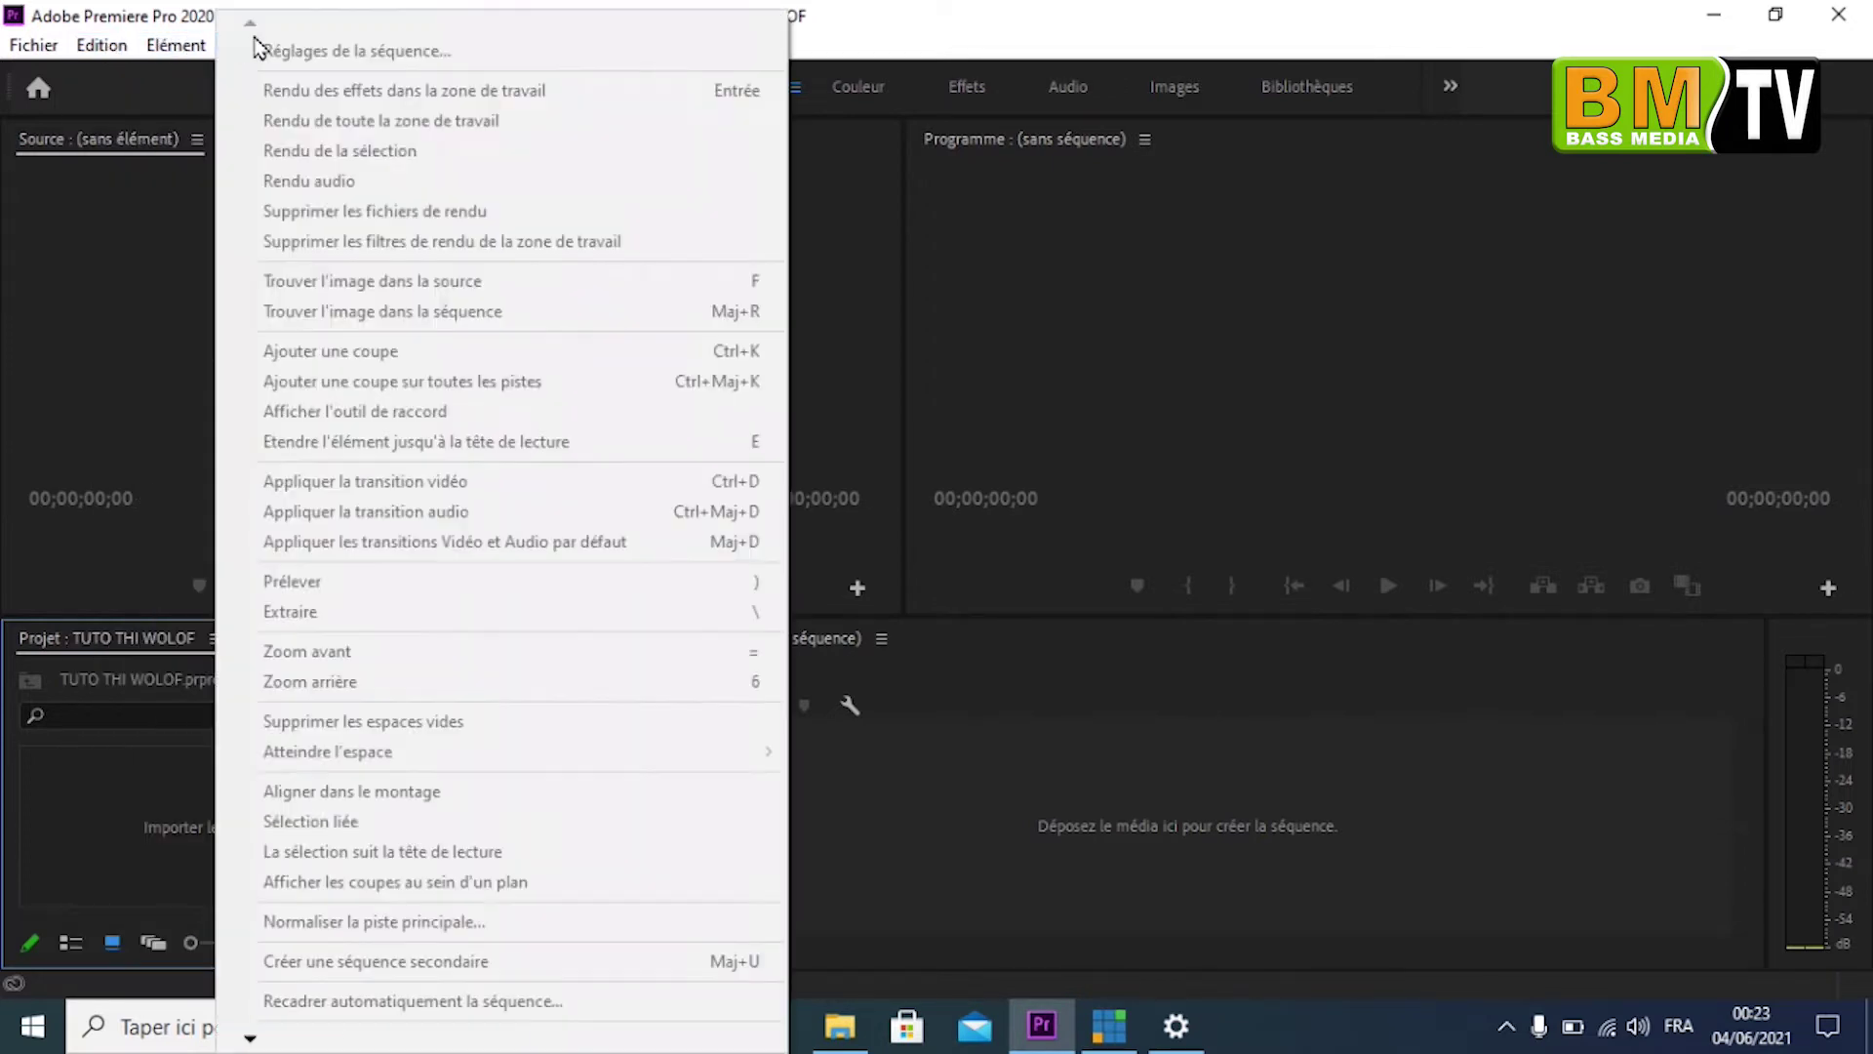
click(261, 22)
click(322, 47)
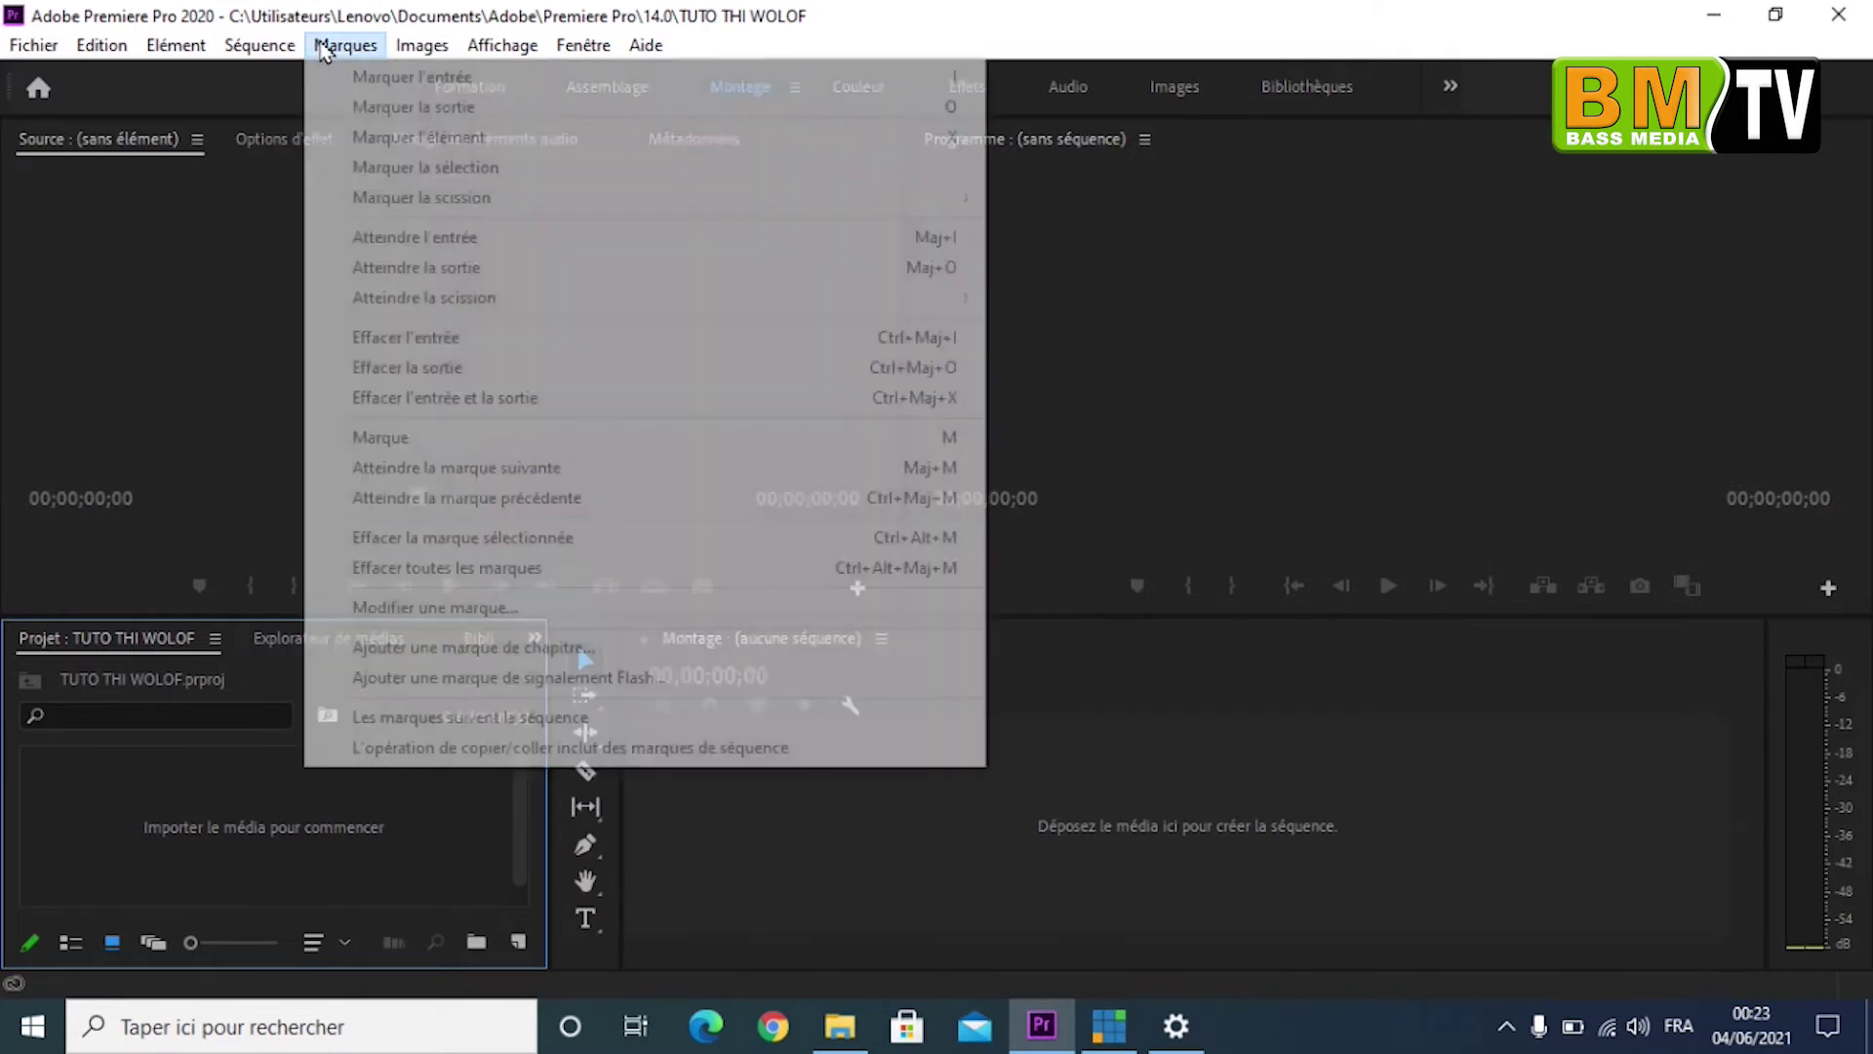
click(422, 46)
click(425, 49)
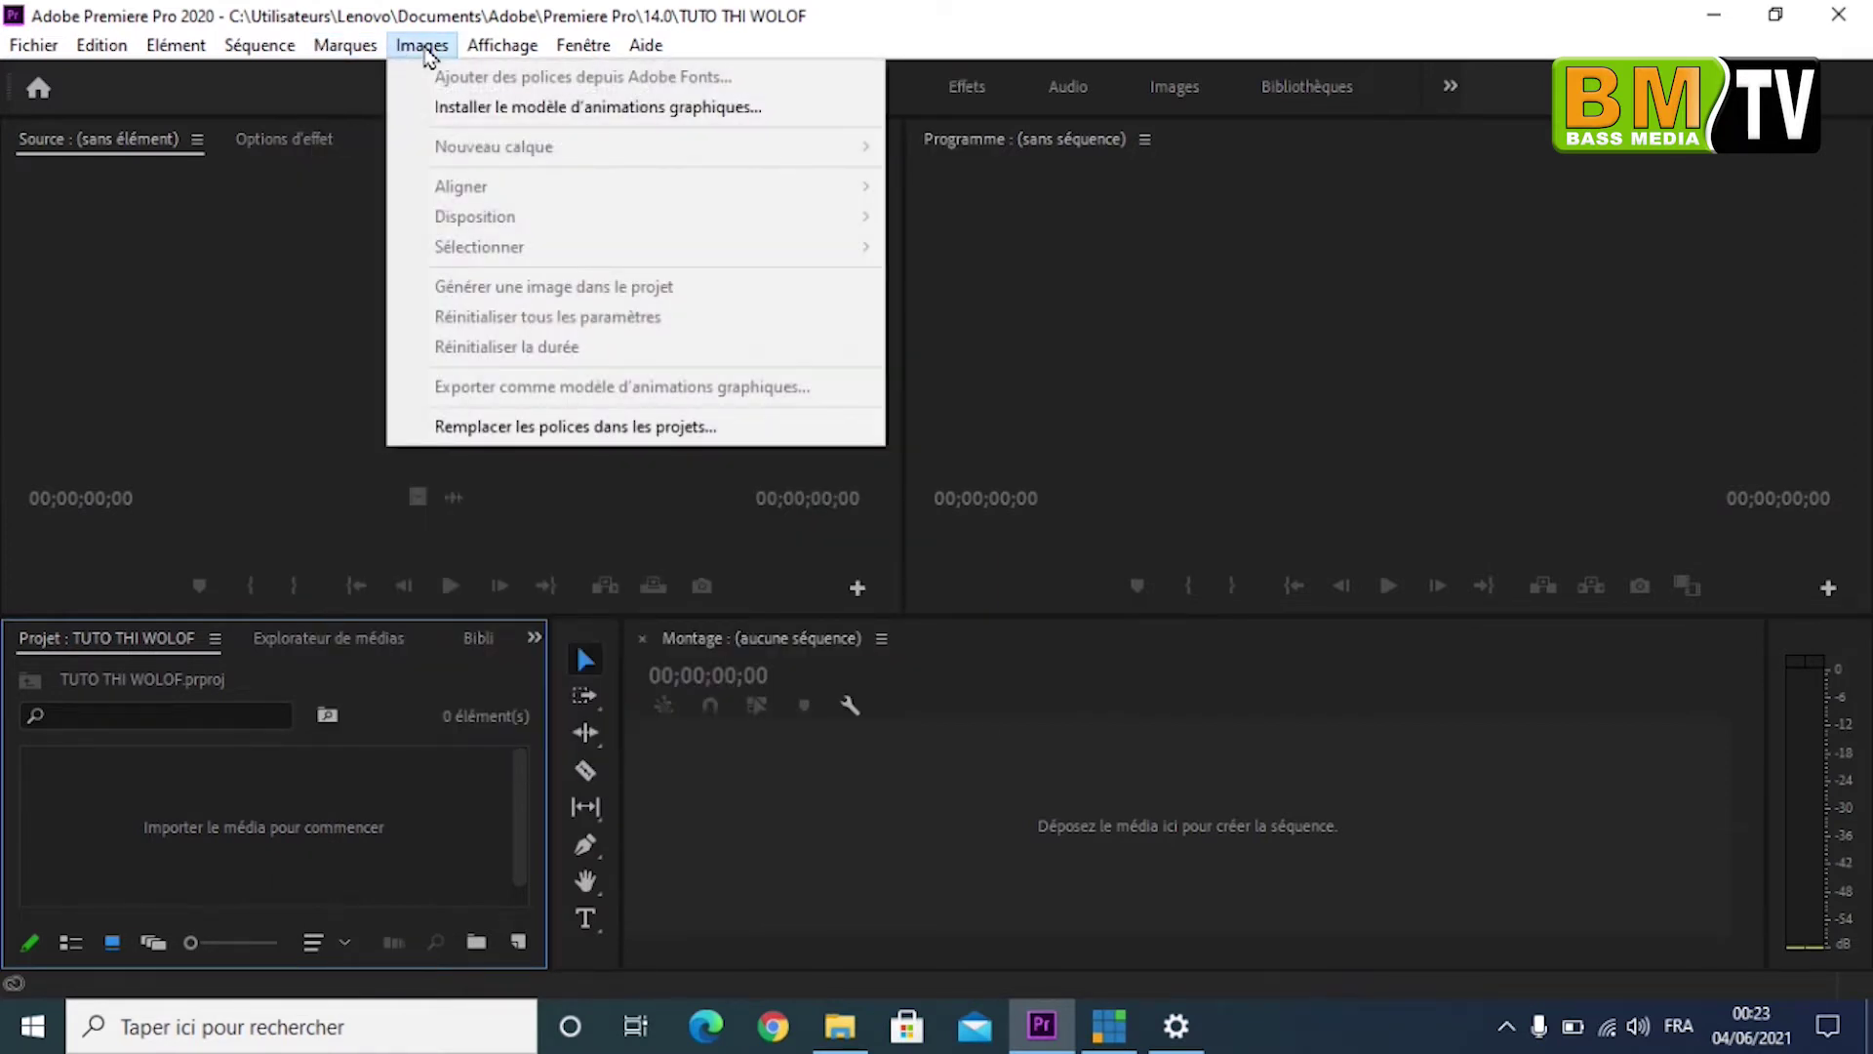
mouse_move(583, 45)
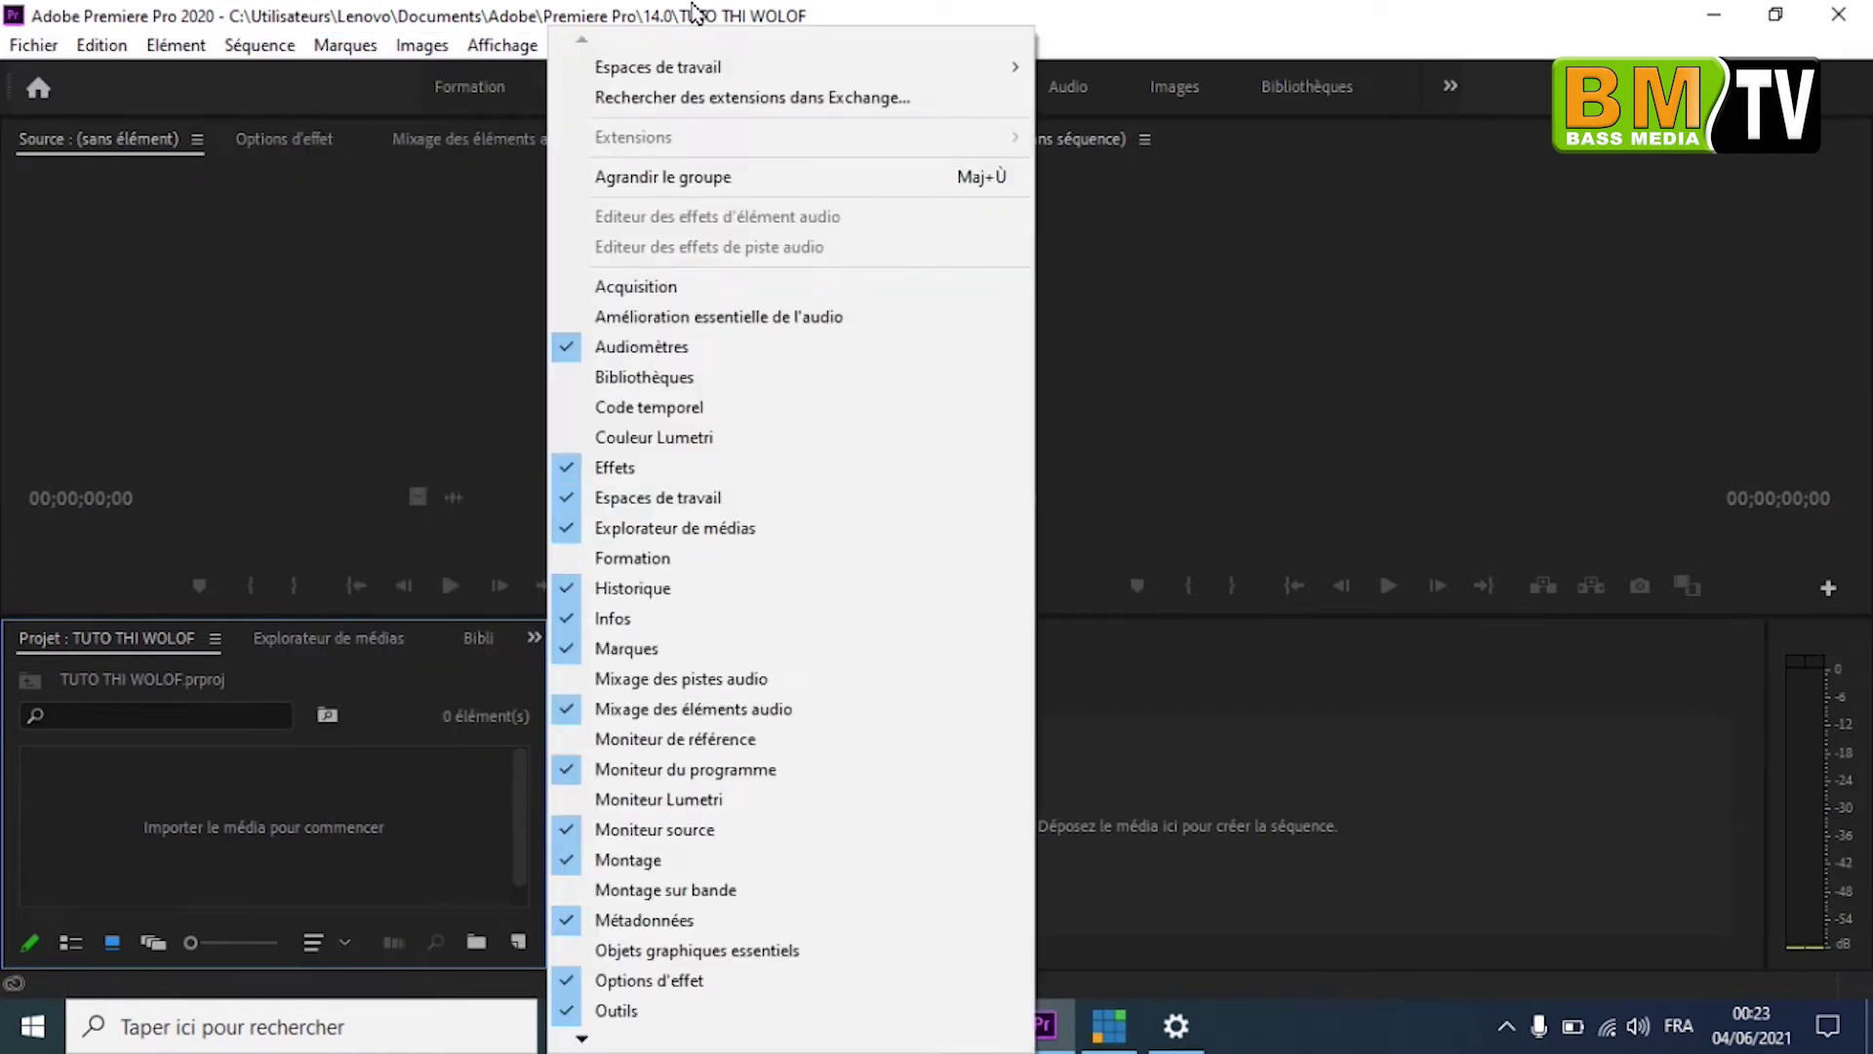
click(908, 14)
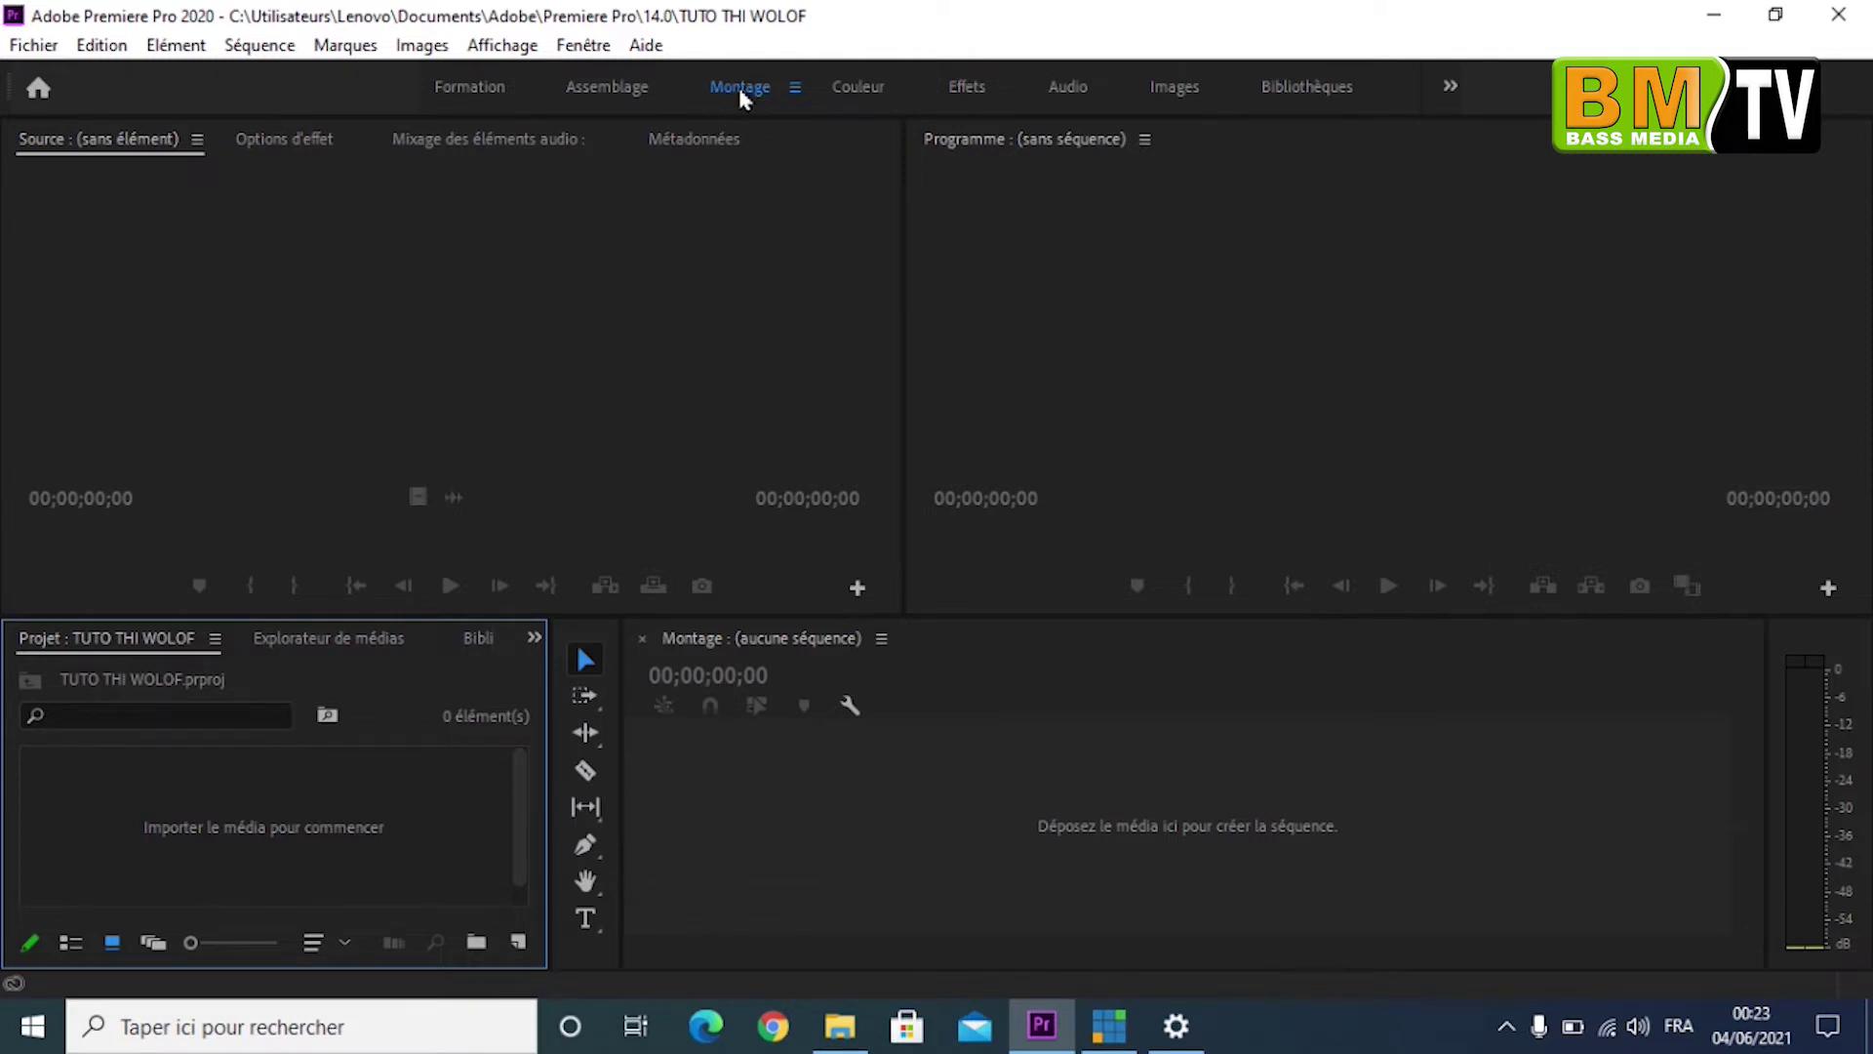
Step: Switch to the Formation workspace and browse its list of Premiere Pro tutorials
click(459, 85)
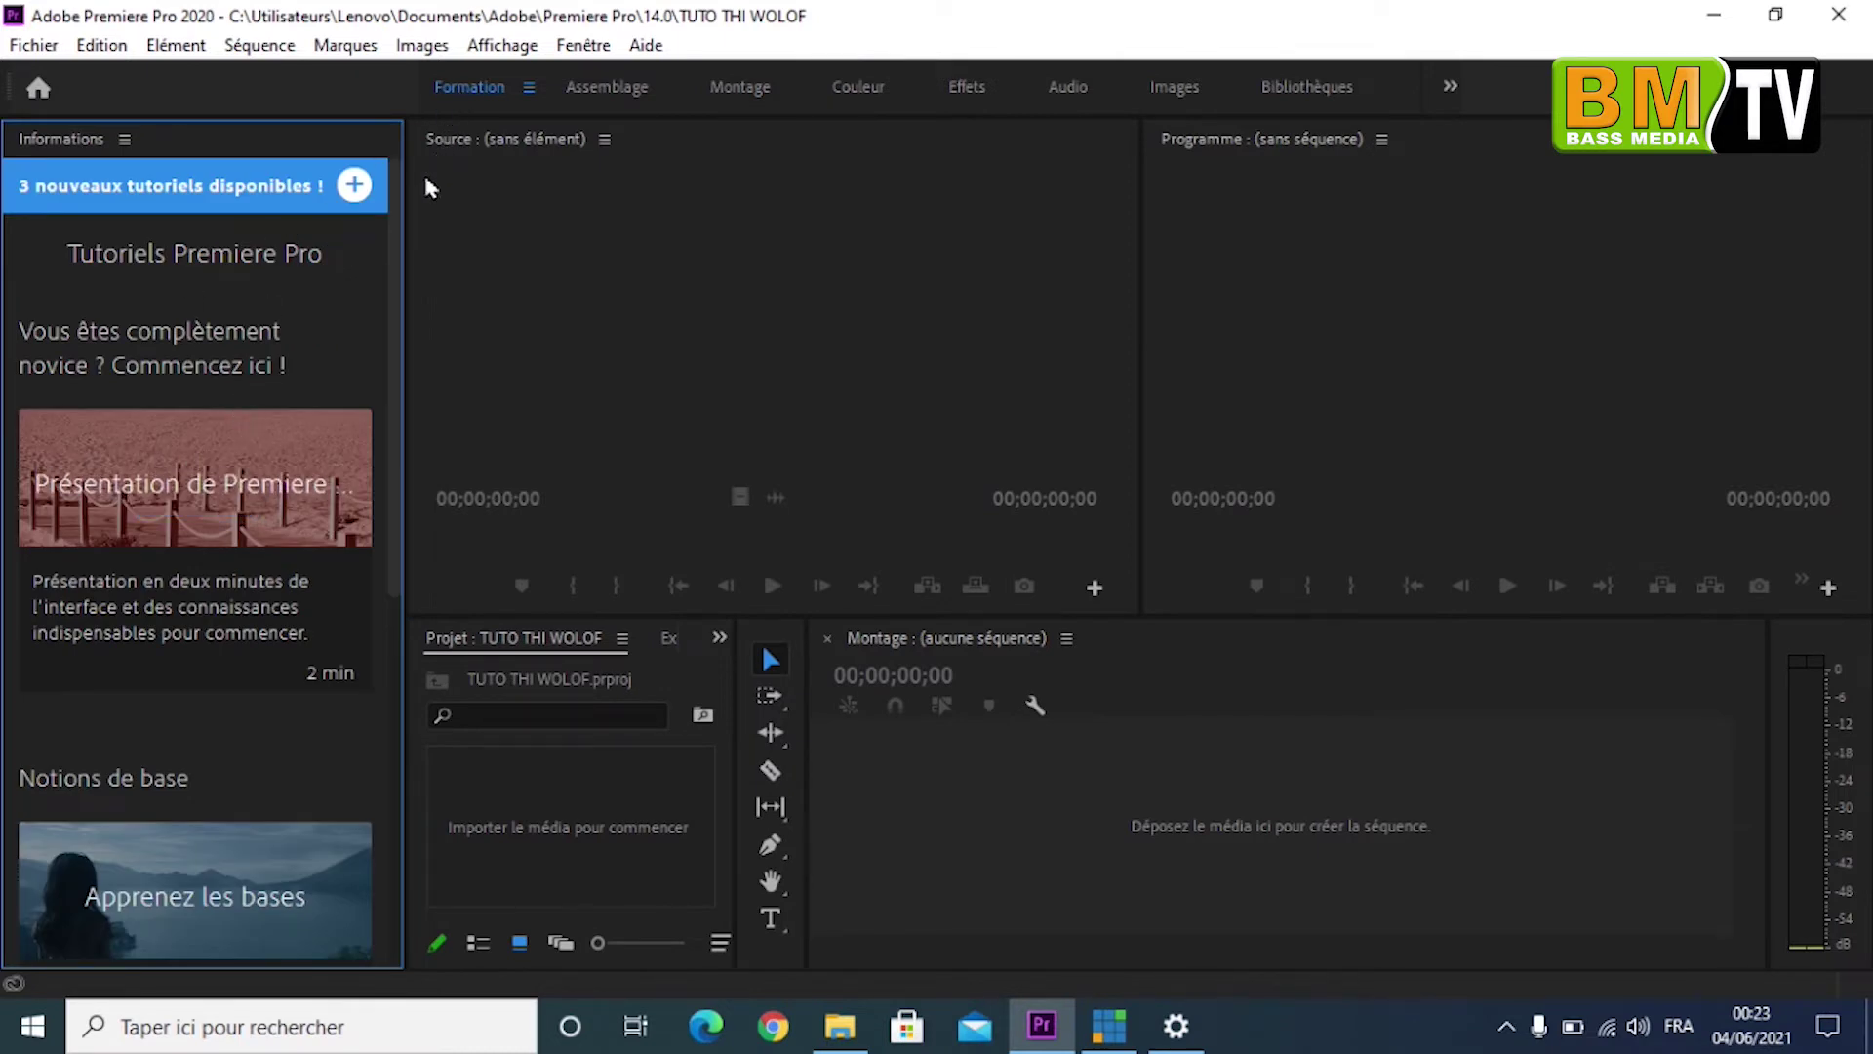
mouse_move(240, 462)
scroll(315, 384, down, 5)
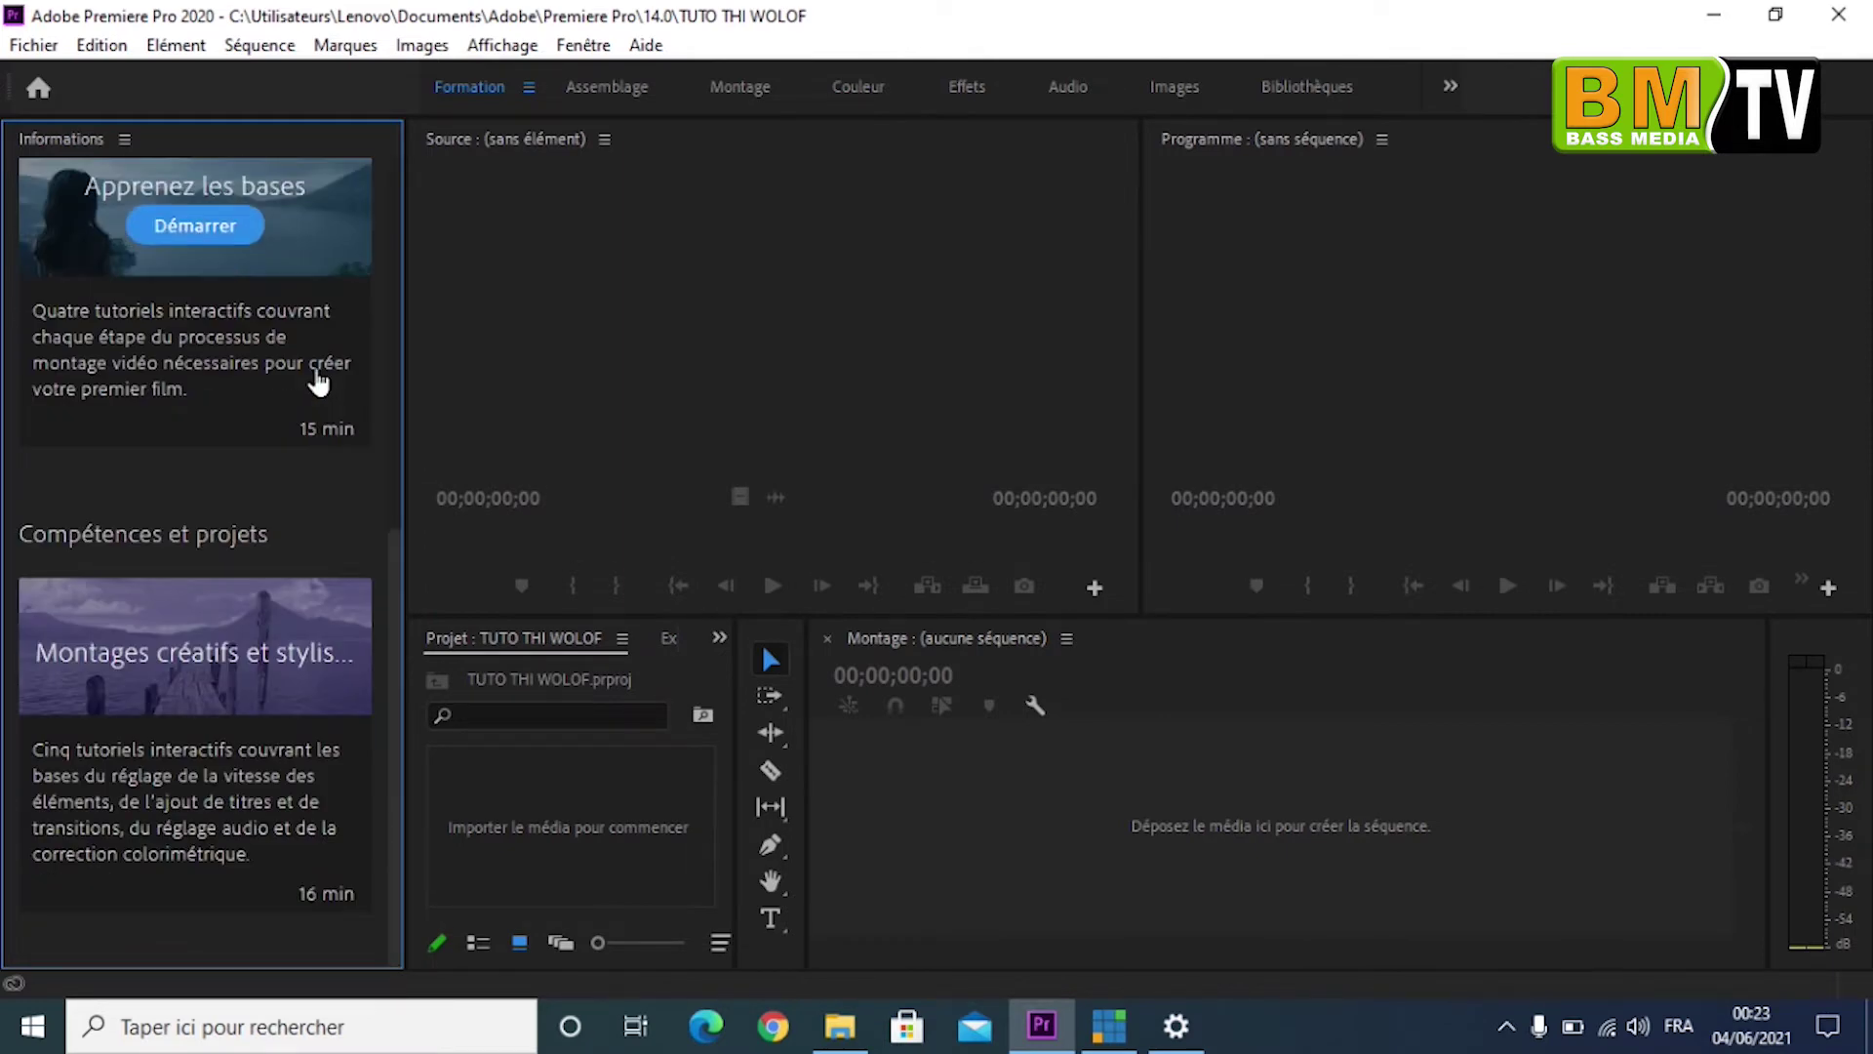
scroll(292, 432, up, 5)
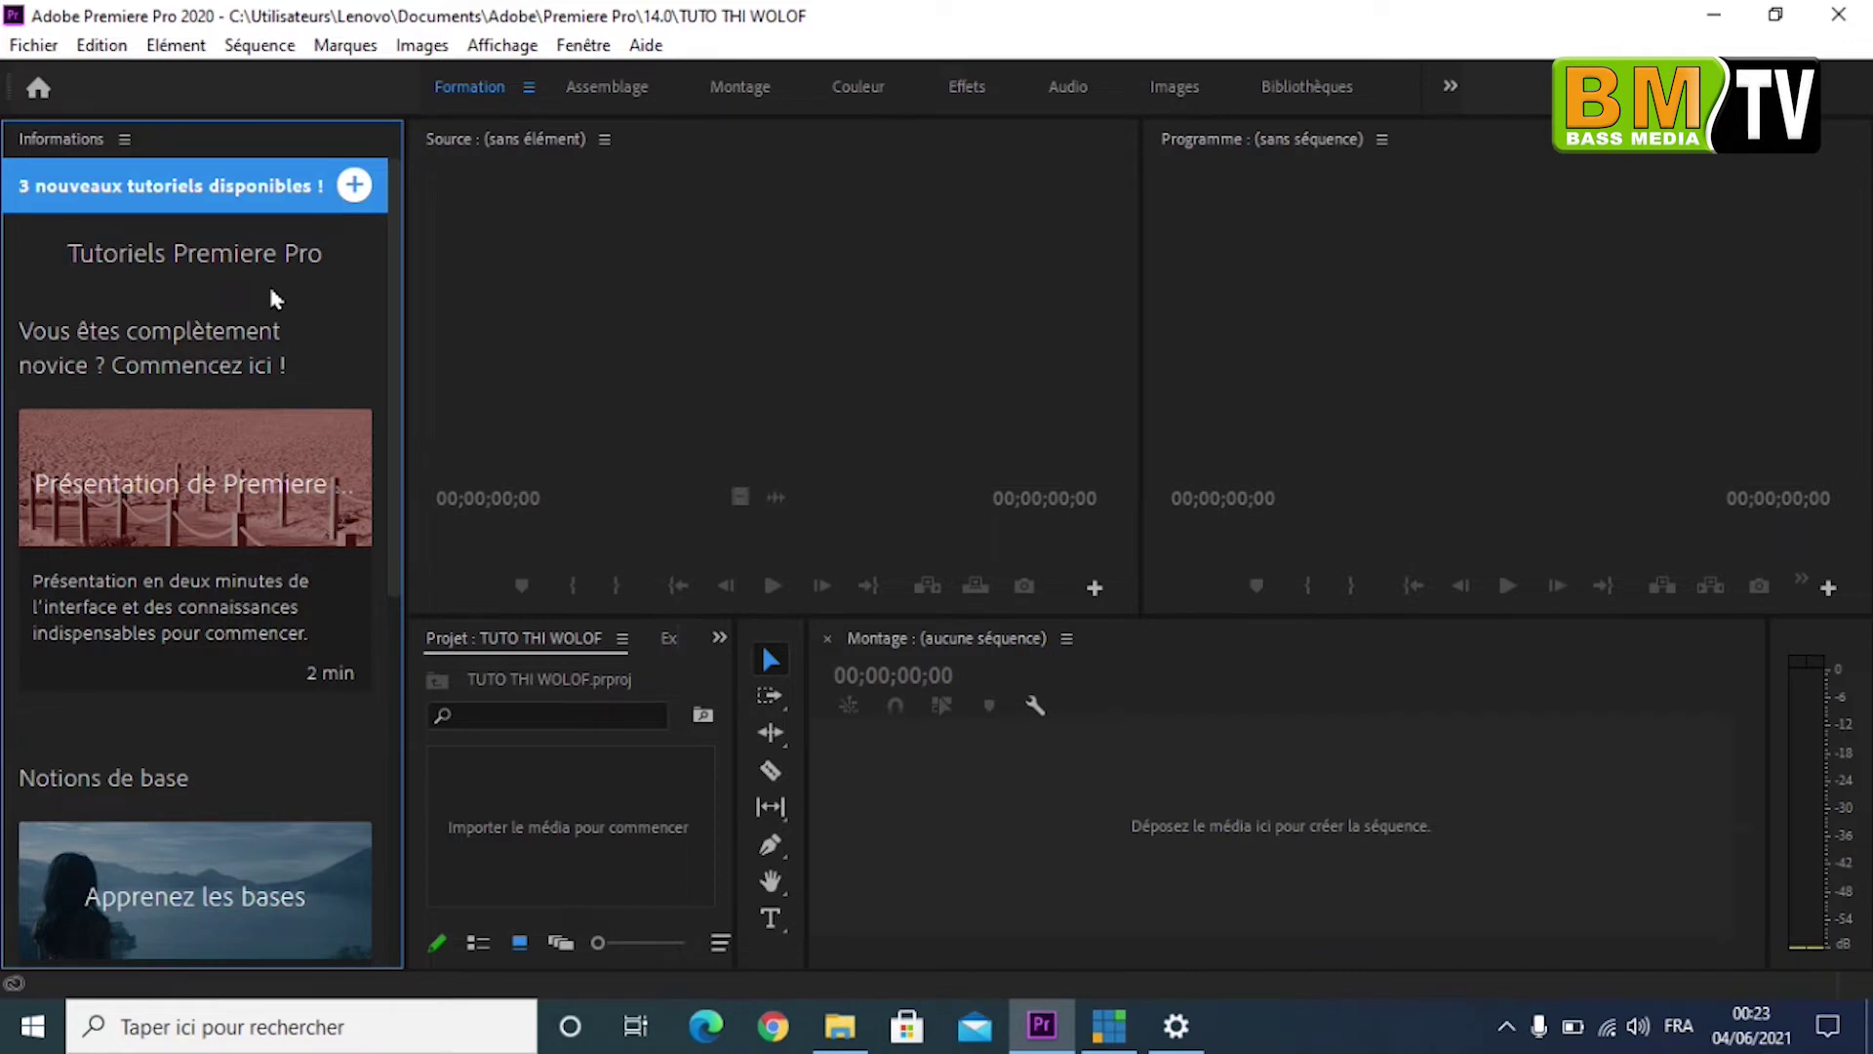
scroll(276, 292, down, 2)
scroll(254, 371, down, 5)
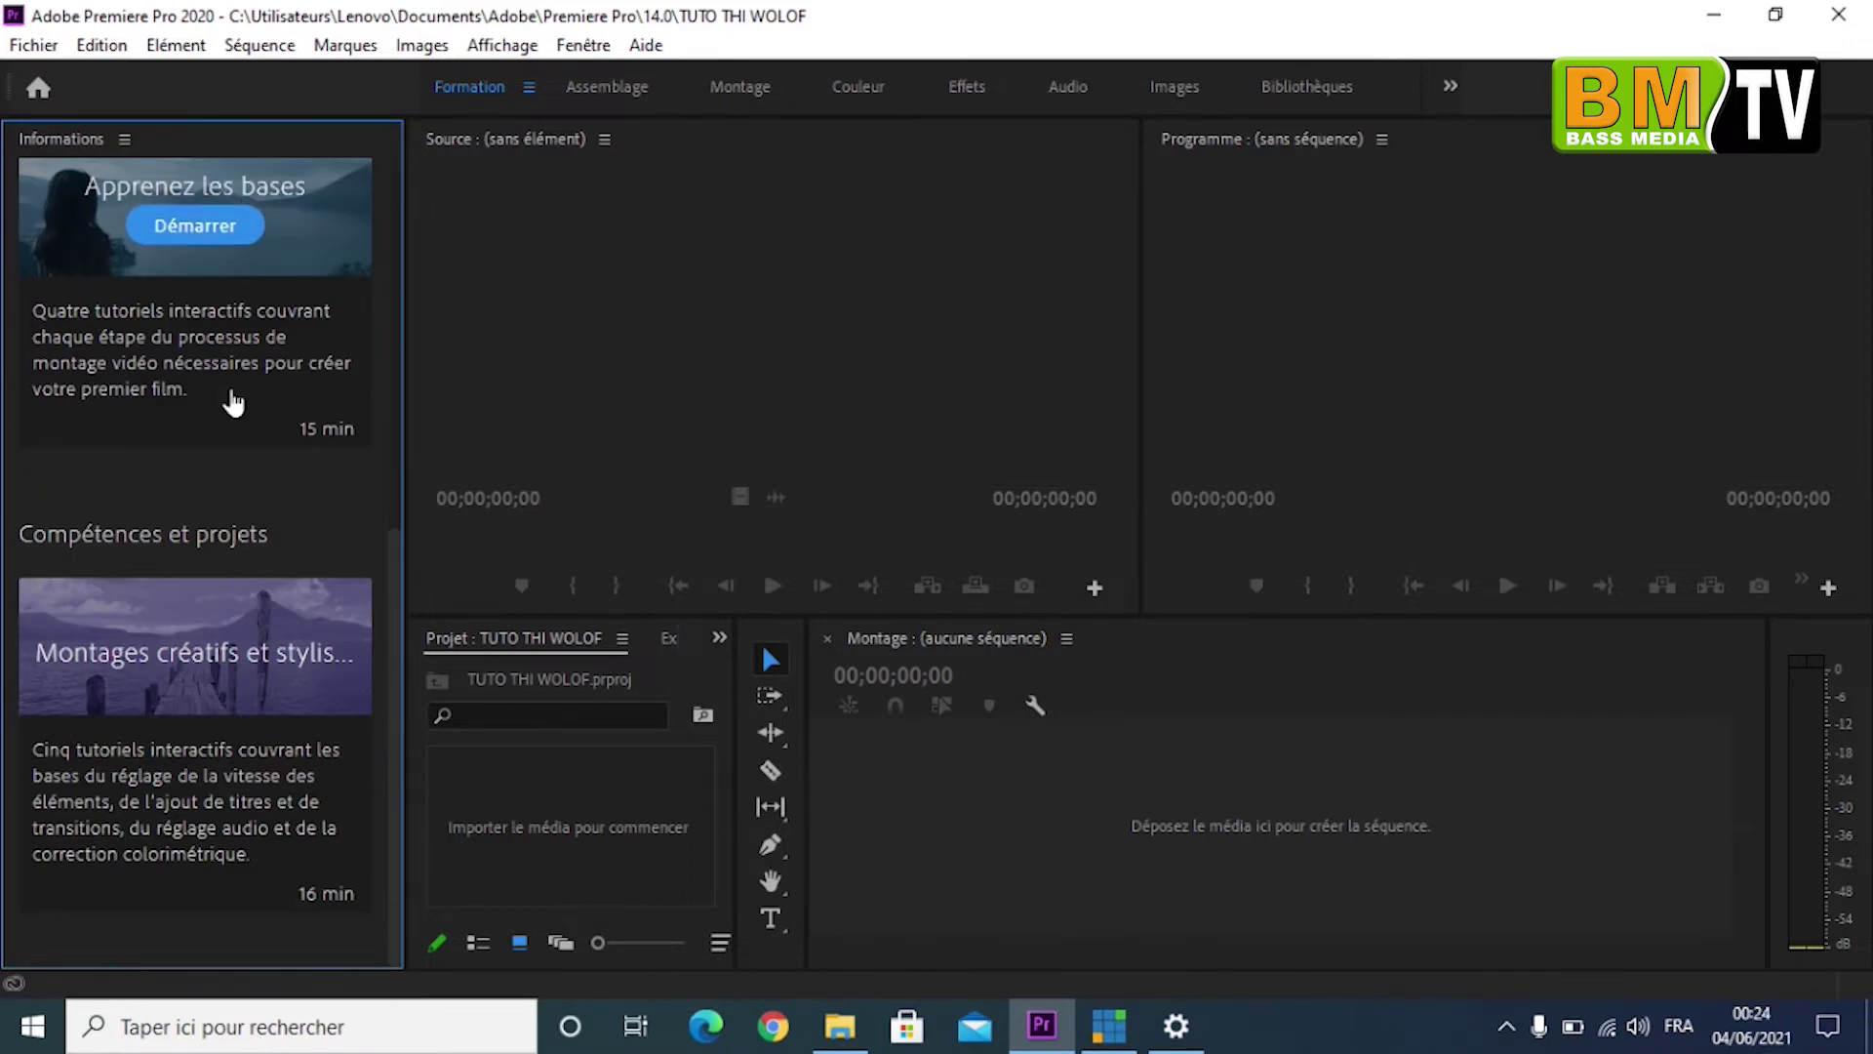
scroll(234, 401, up, 7)
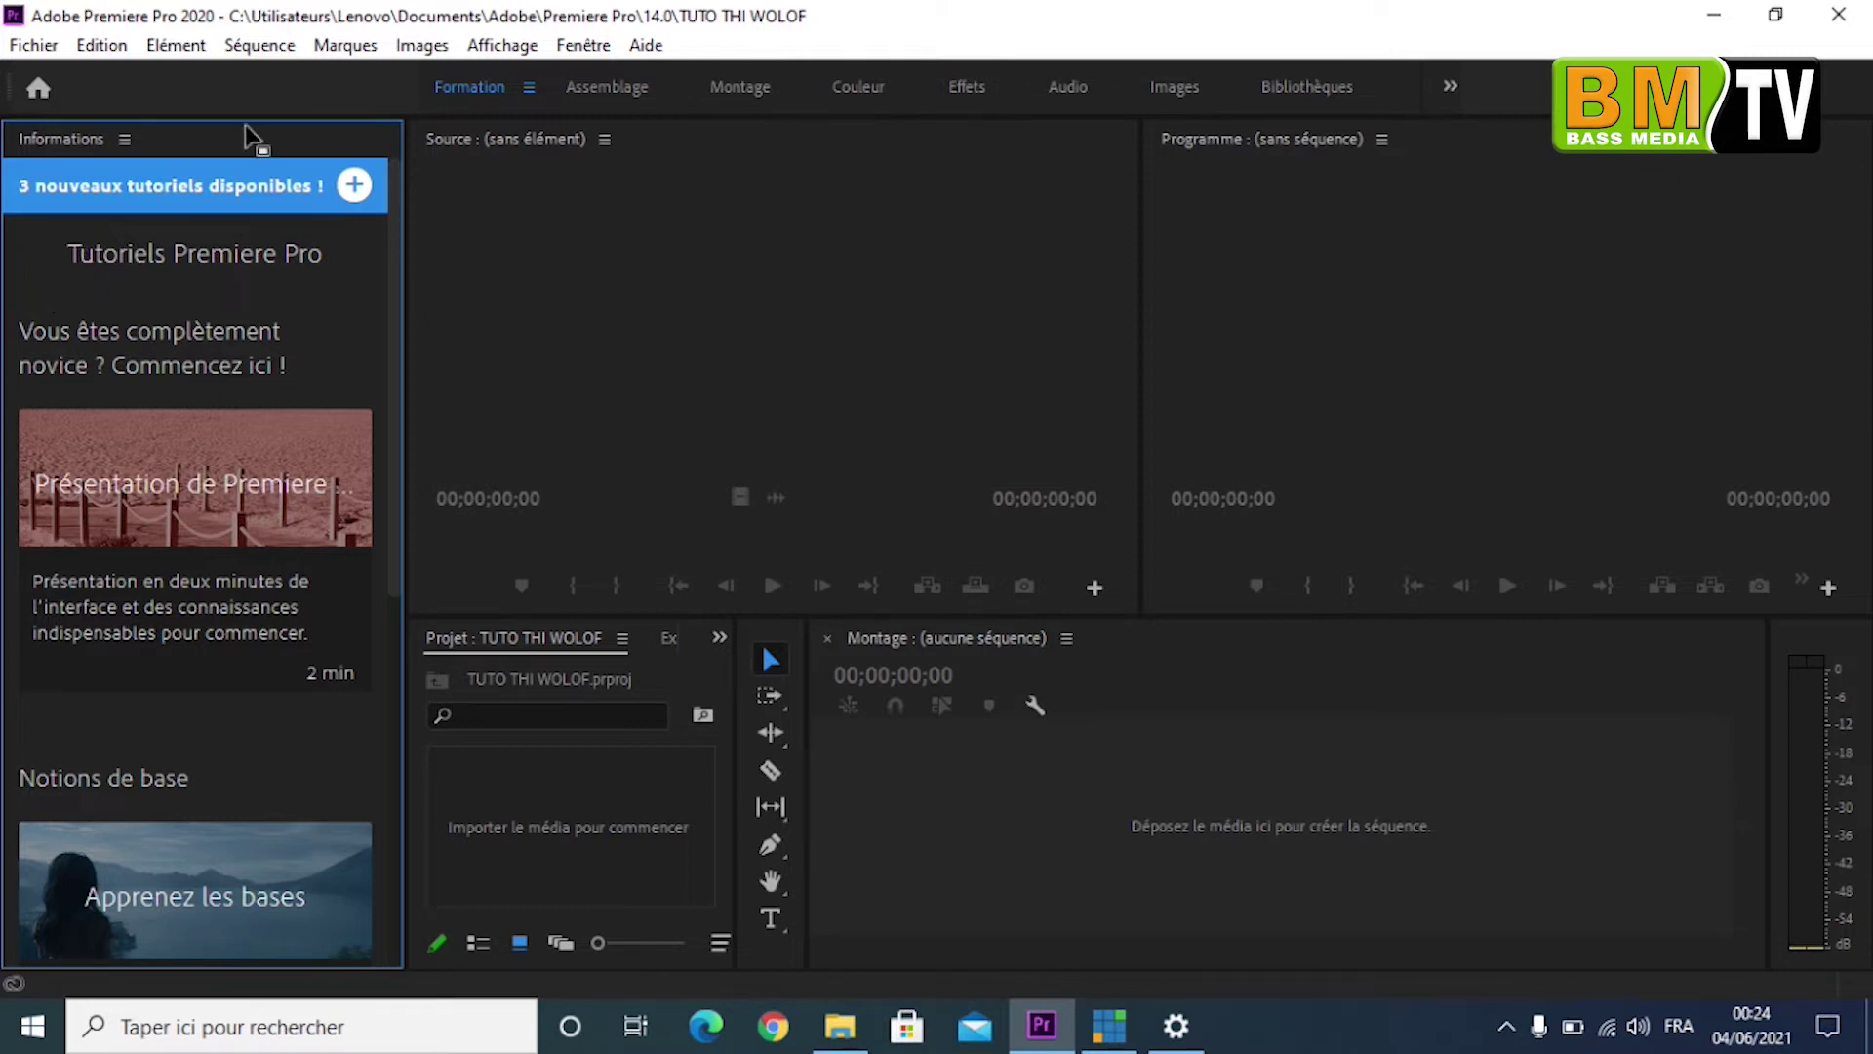
Step: Try the Assemblage workspace, then go back to Montage and focus the Programme monitor
click(612, 86)
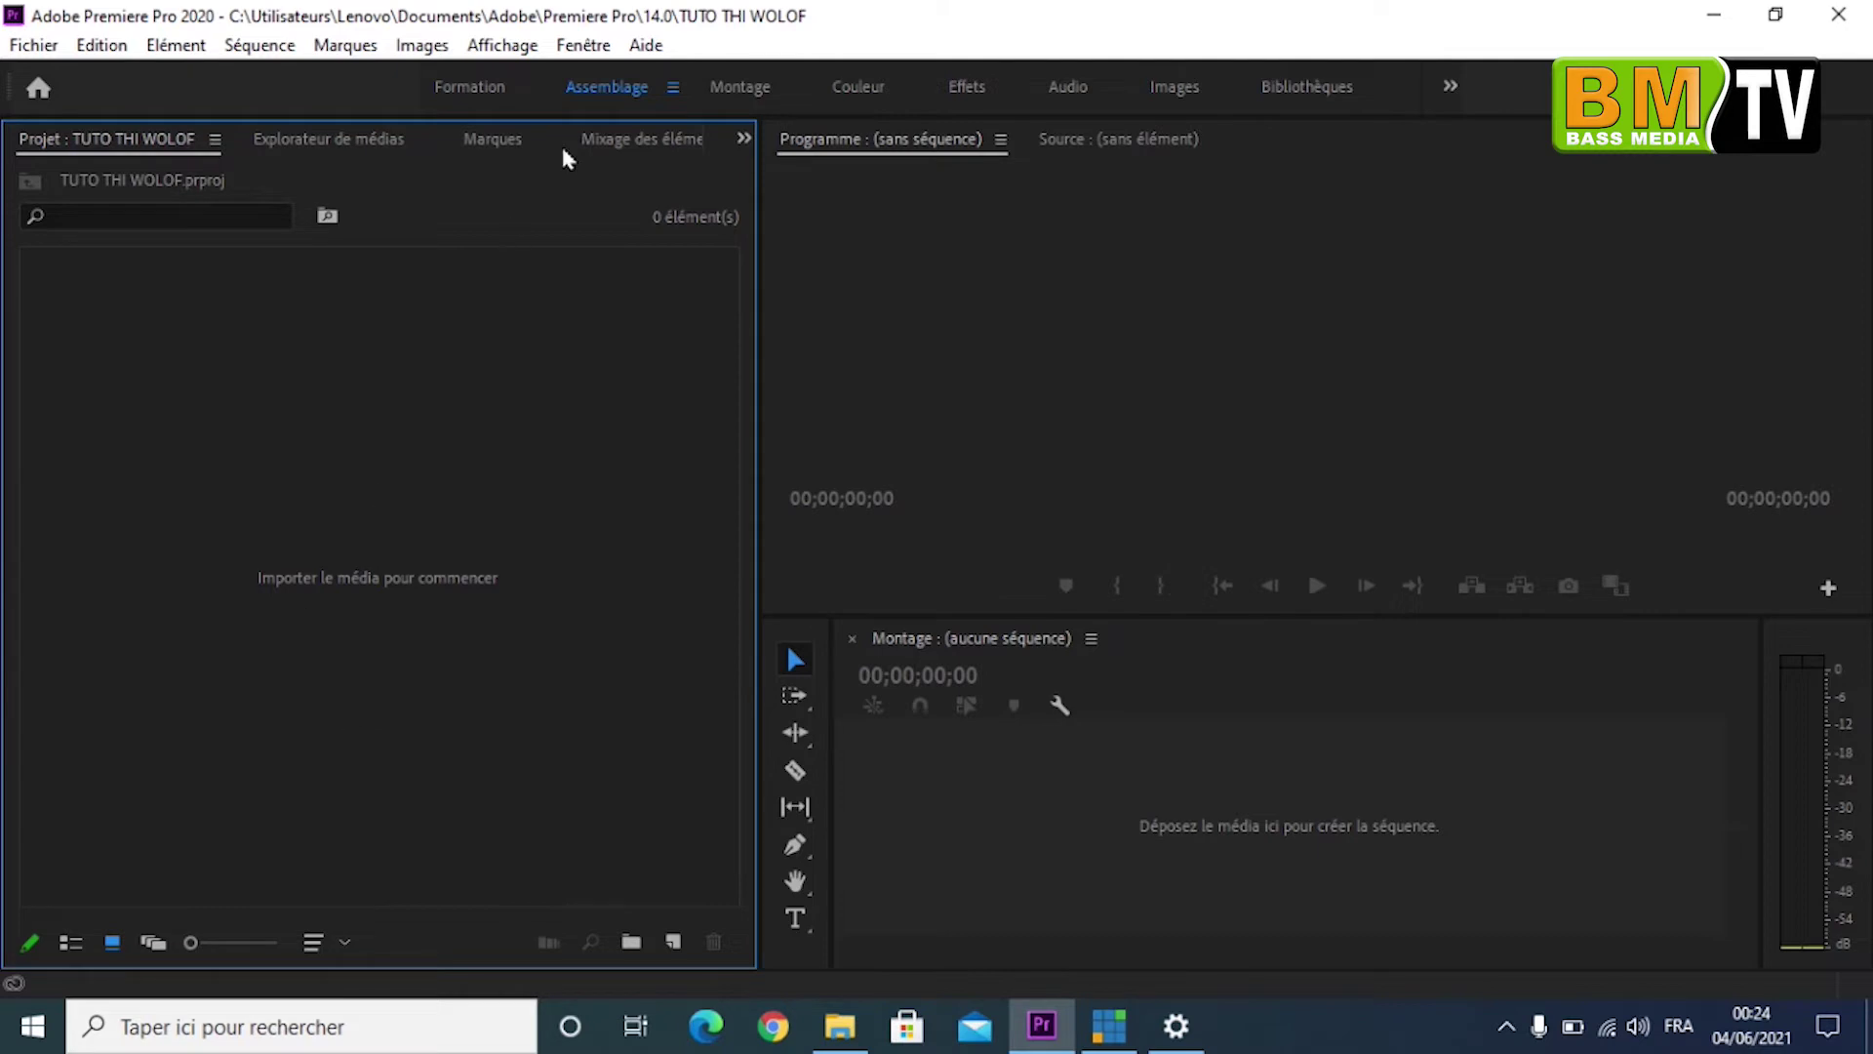
click(738, 90)
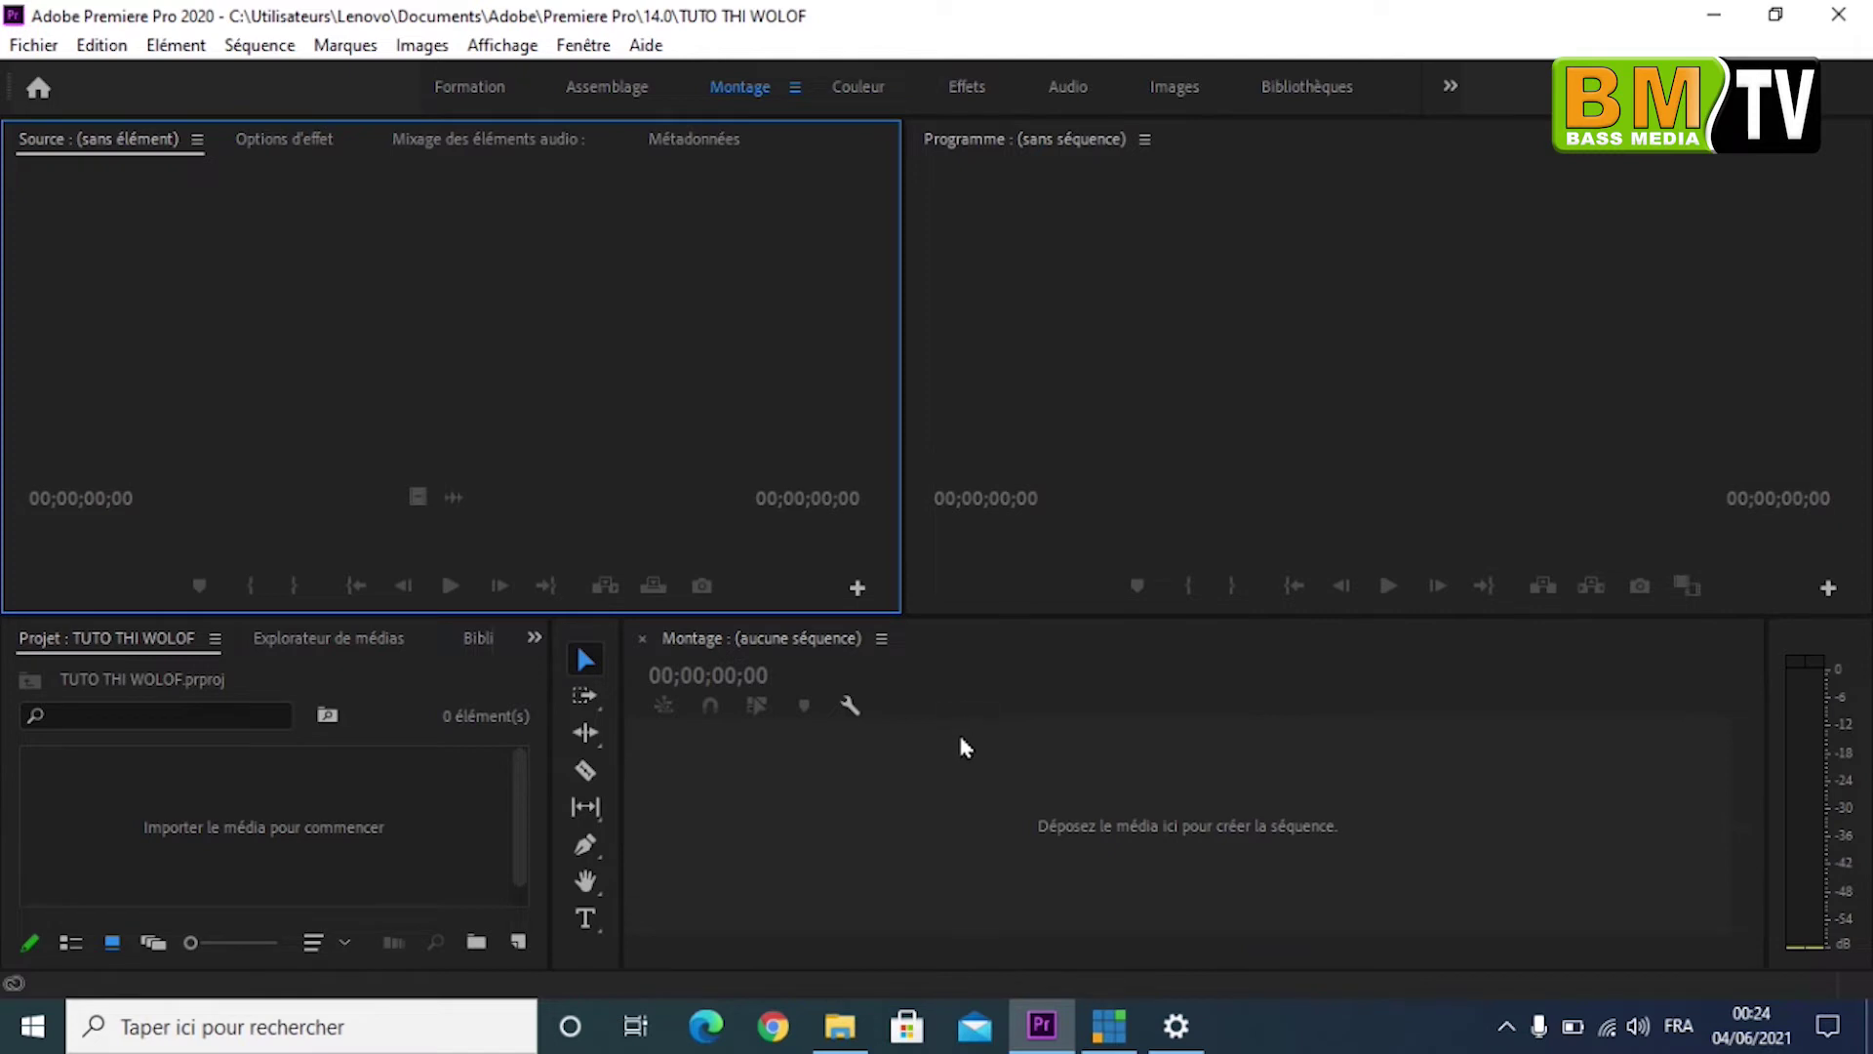
click(1289, 224)
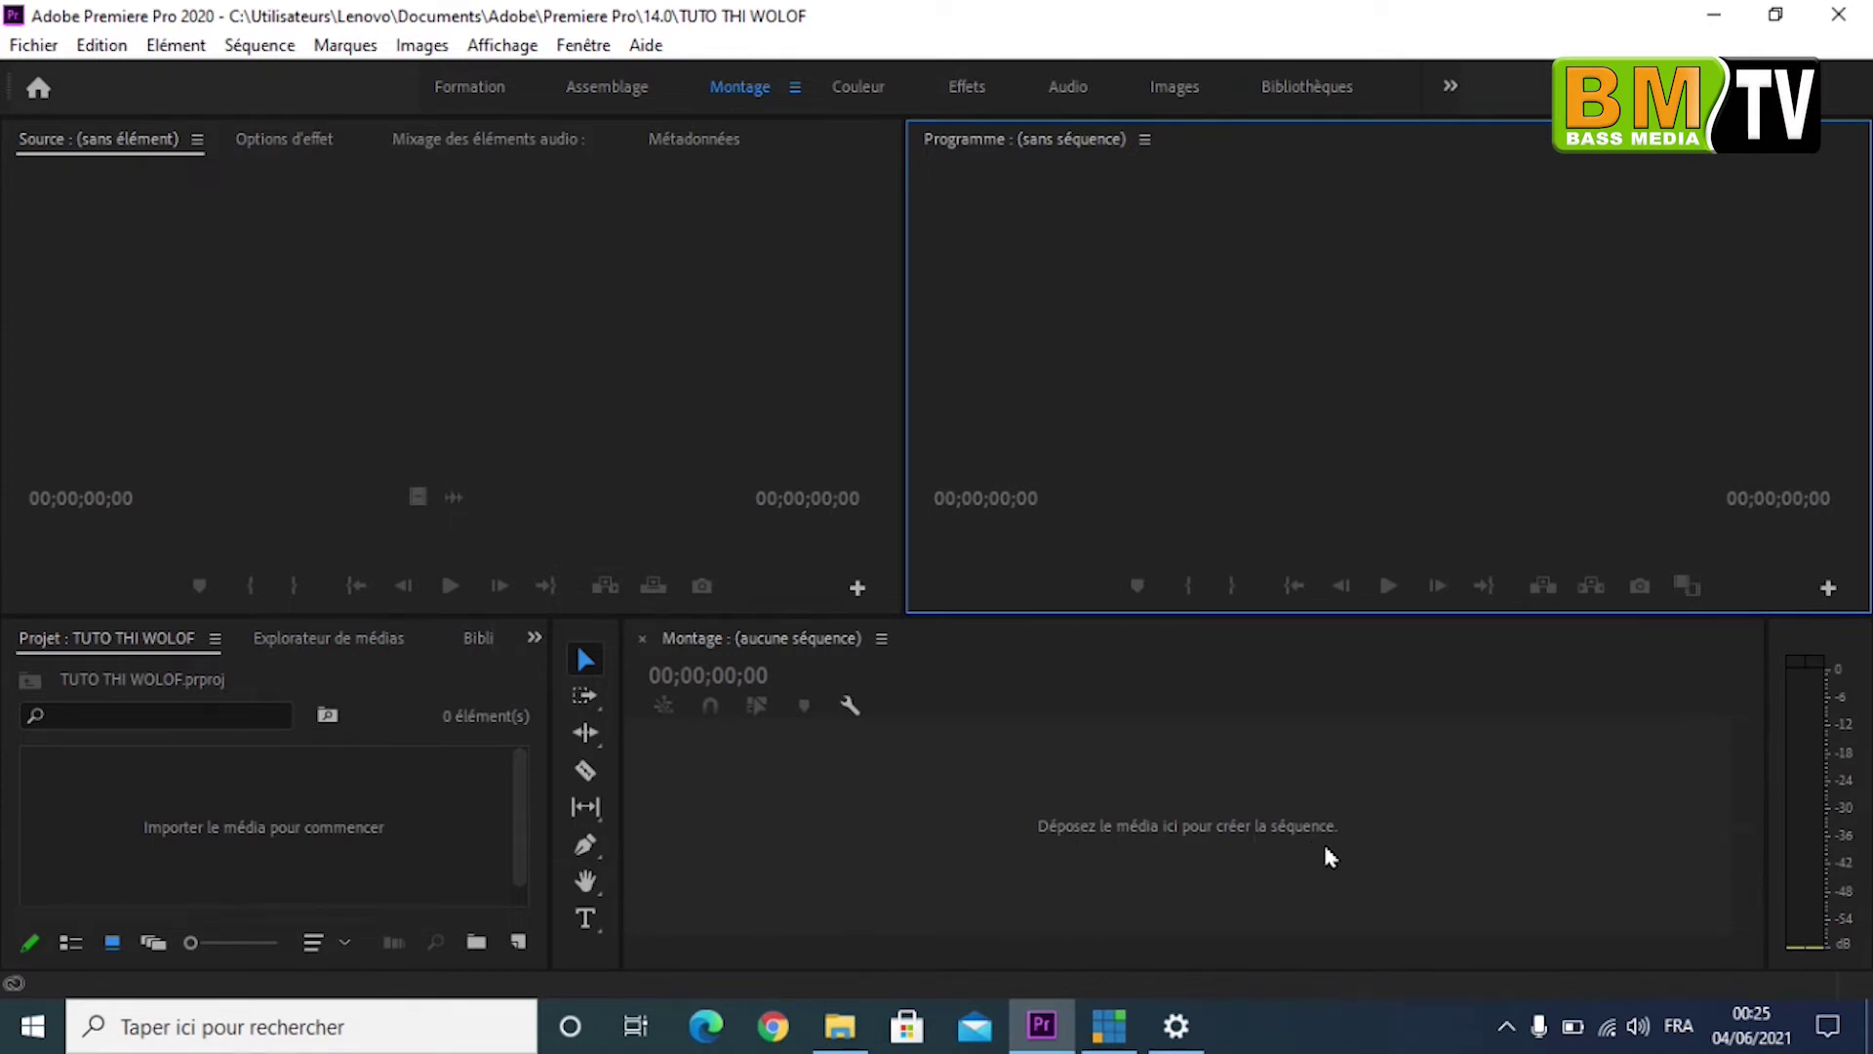
Step: Start a new sequence via Fichier > Nouveau > Séquence with the HDV 1080p25 preset
click(34, 45)
mouse_move(164, 64)
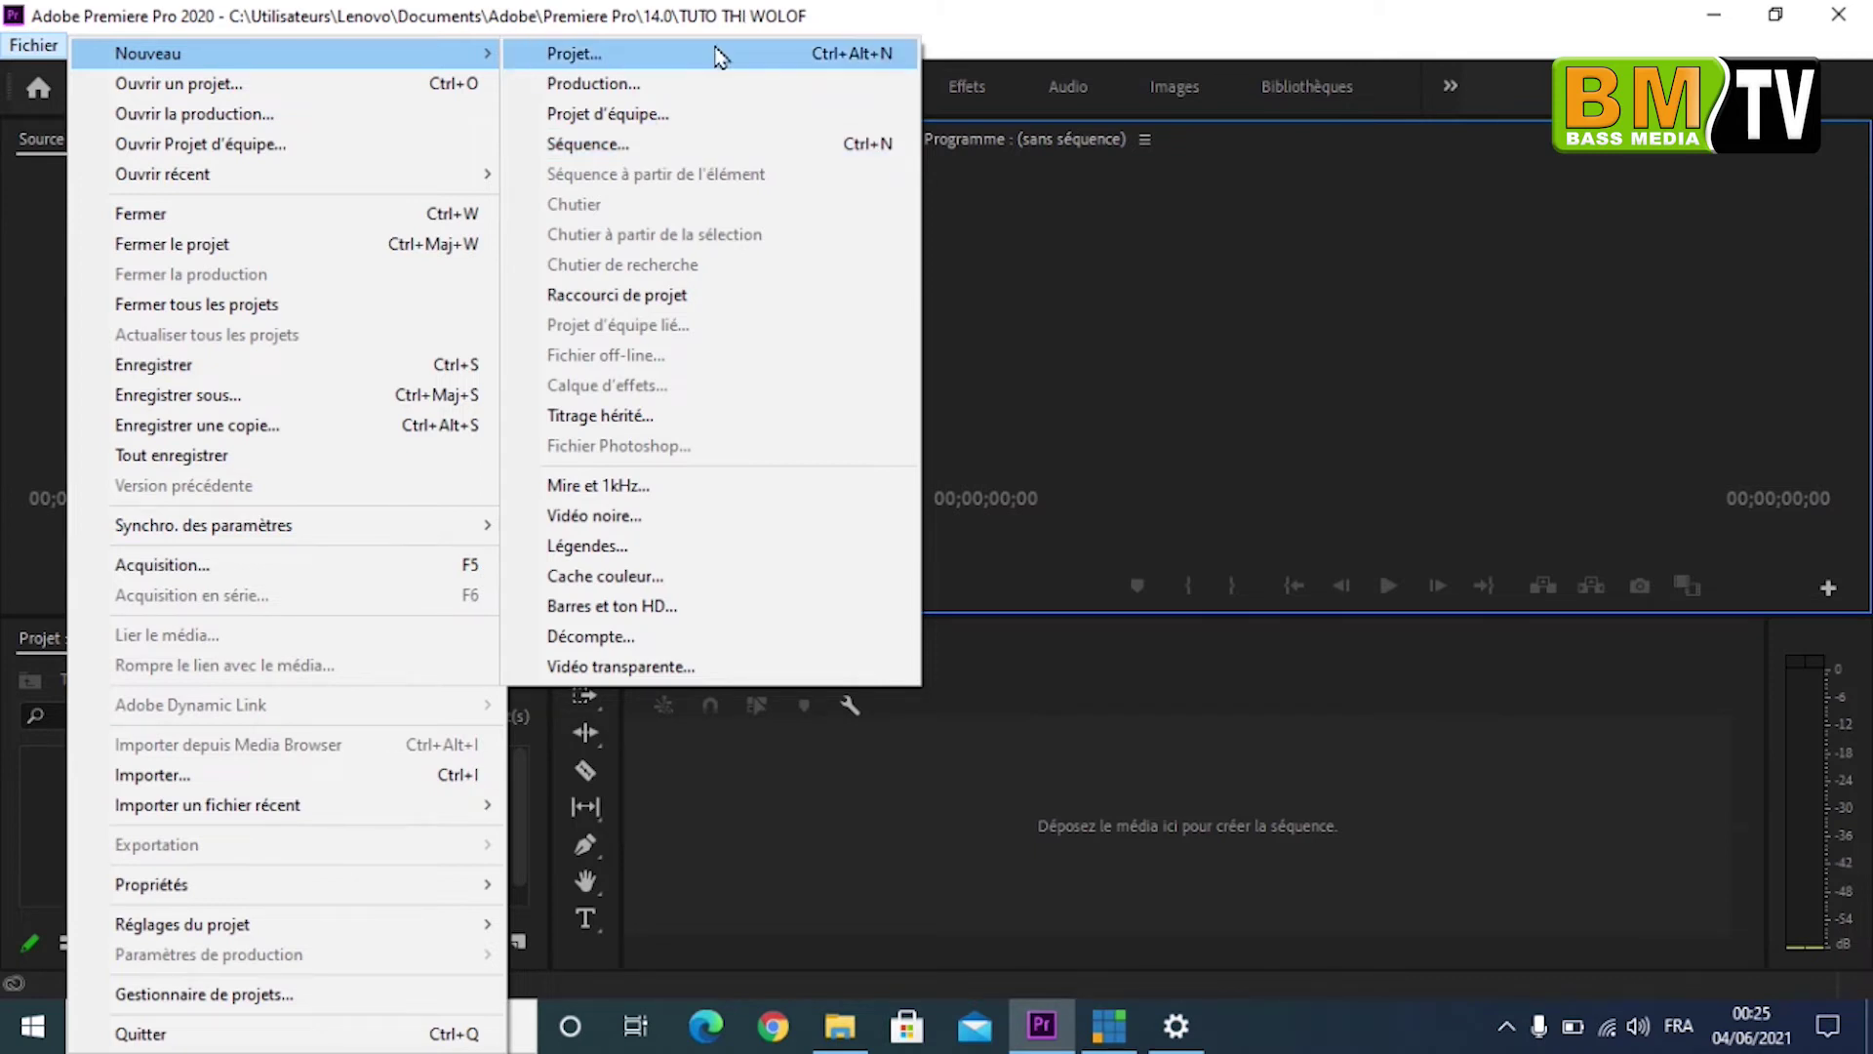
click(911, 14)
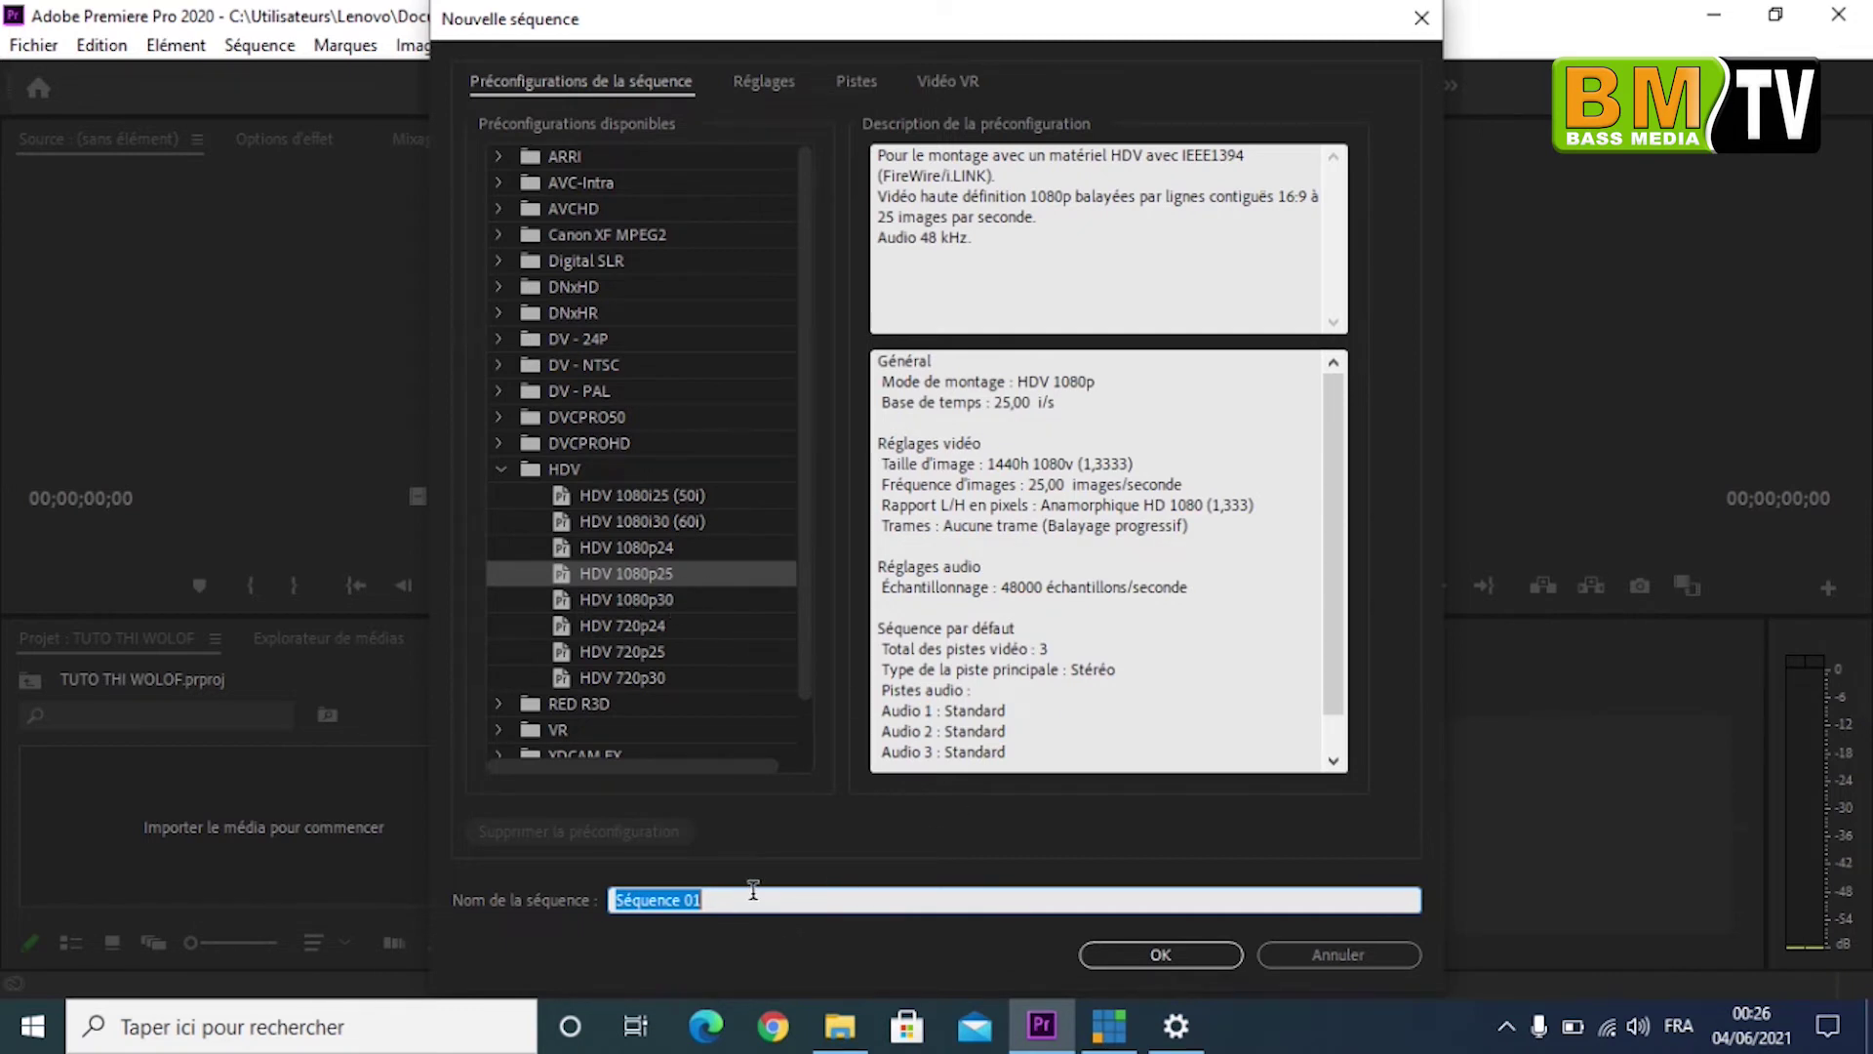
drag(747, 898, 600, 907)
text(TUTO)
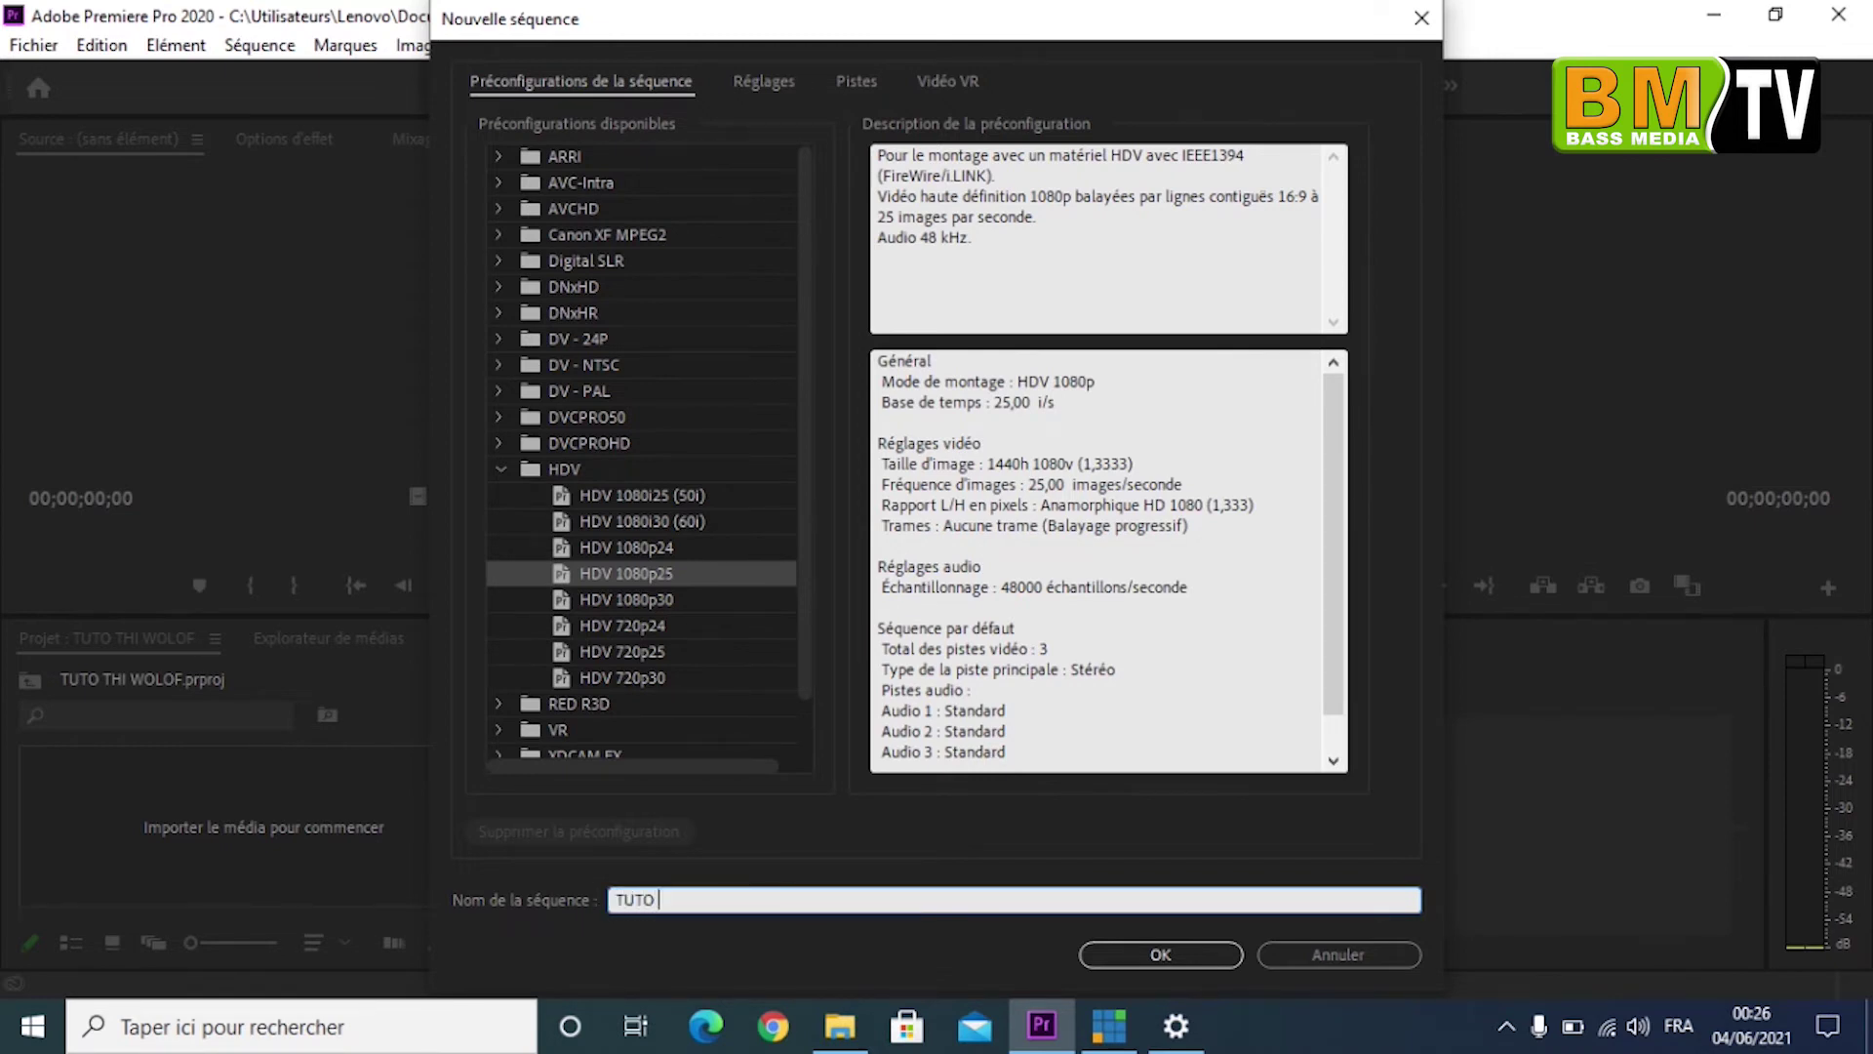
text( TH)
text(I WO)
text(LOF)
click(1177, 957)
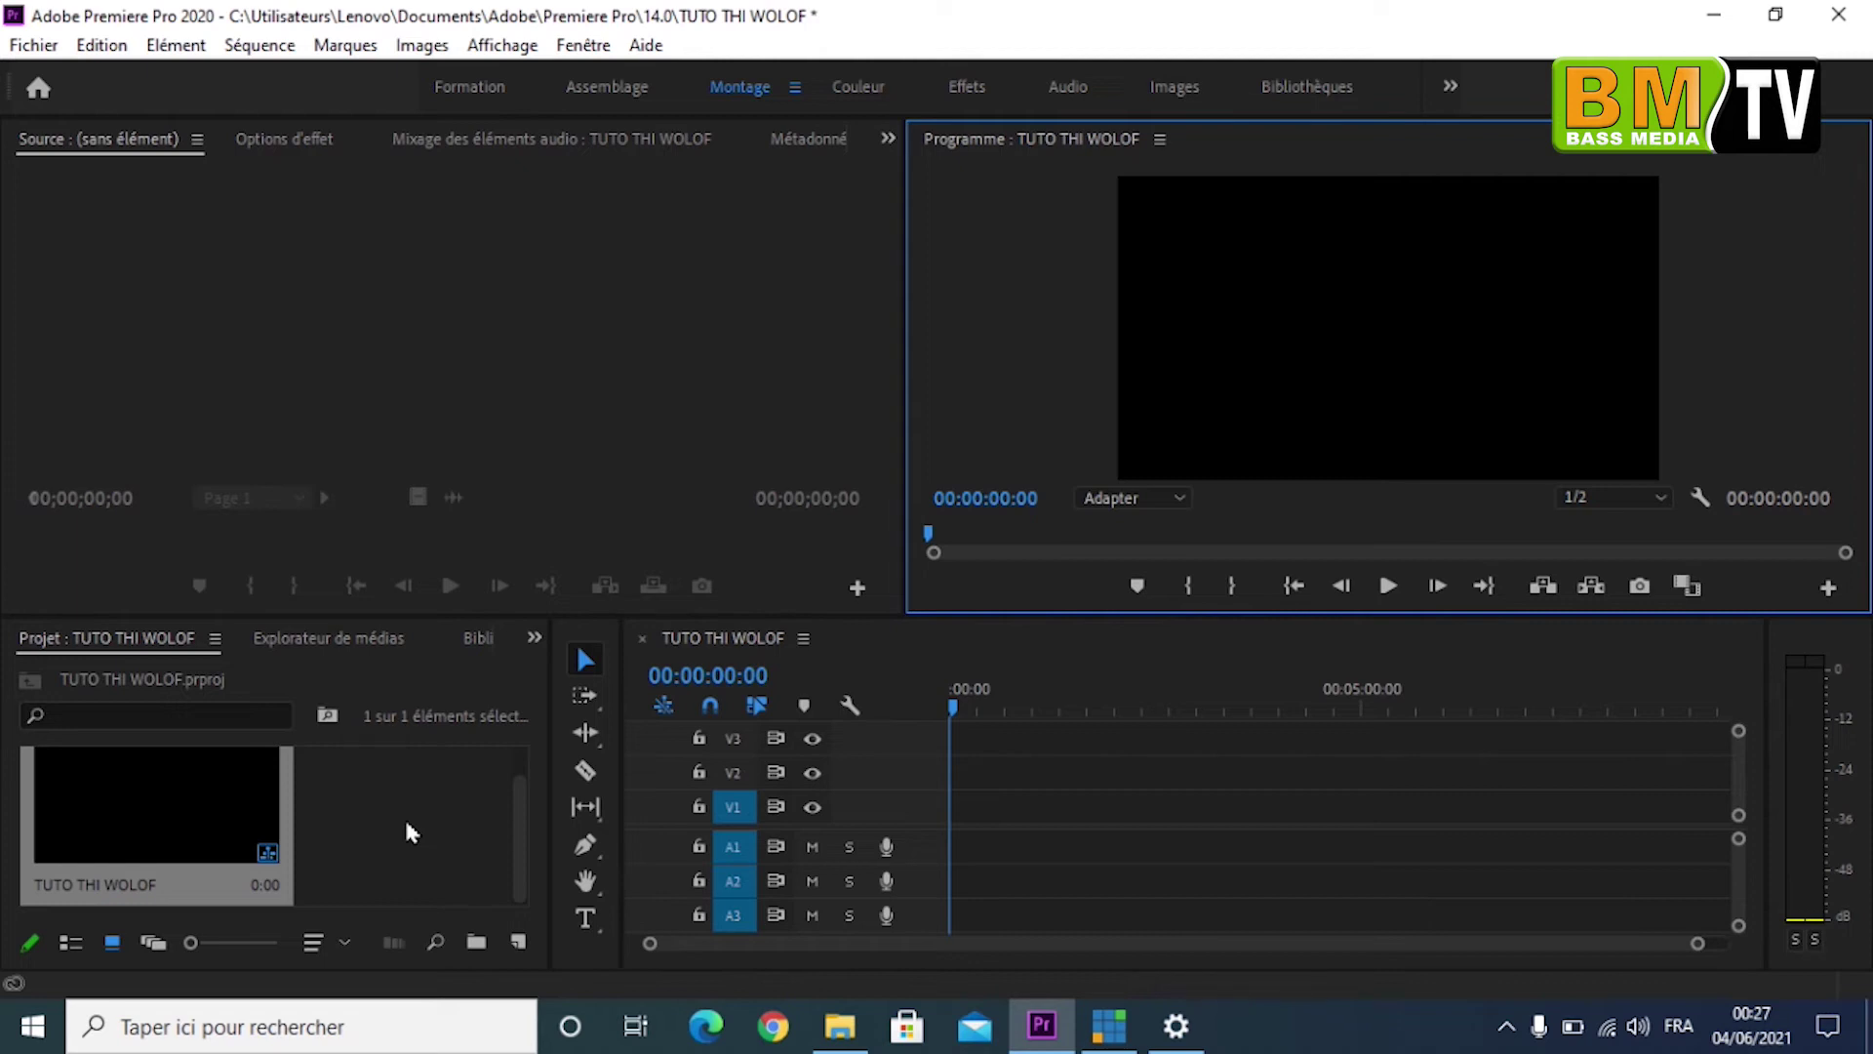
Step: Open the import dialog from the Project panel and browse the datttaa (D:) drive
double_click(408, 831)
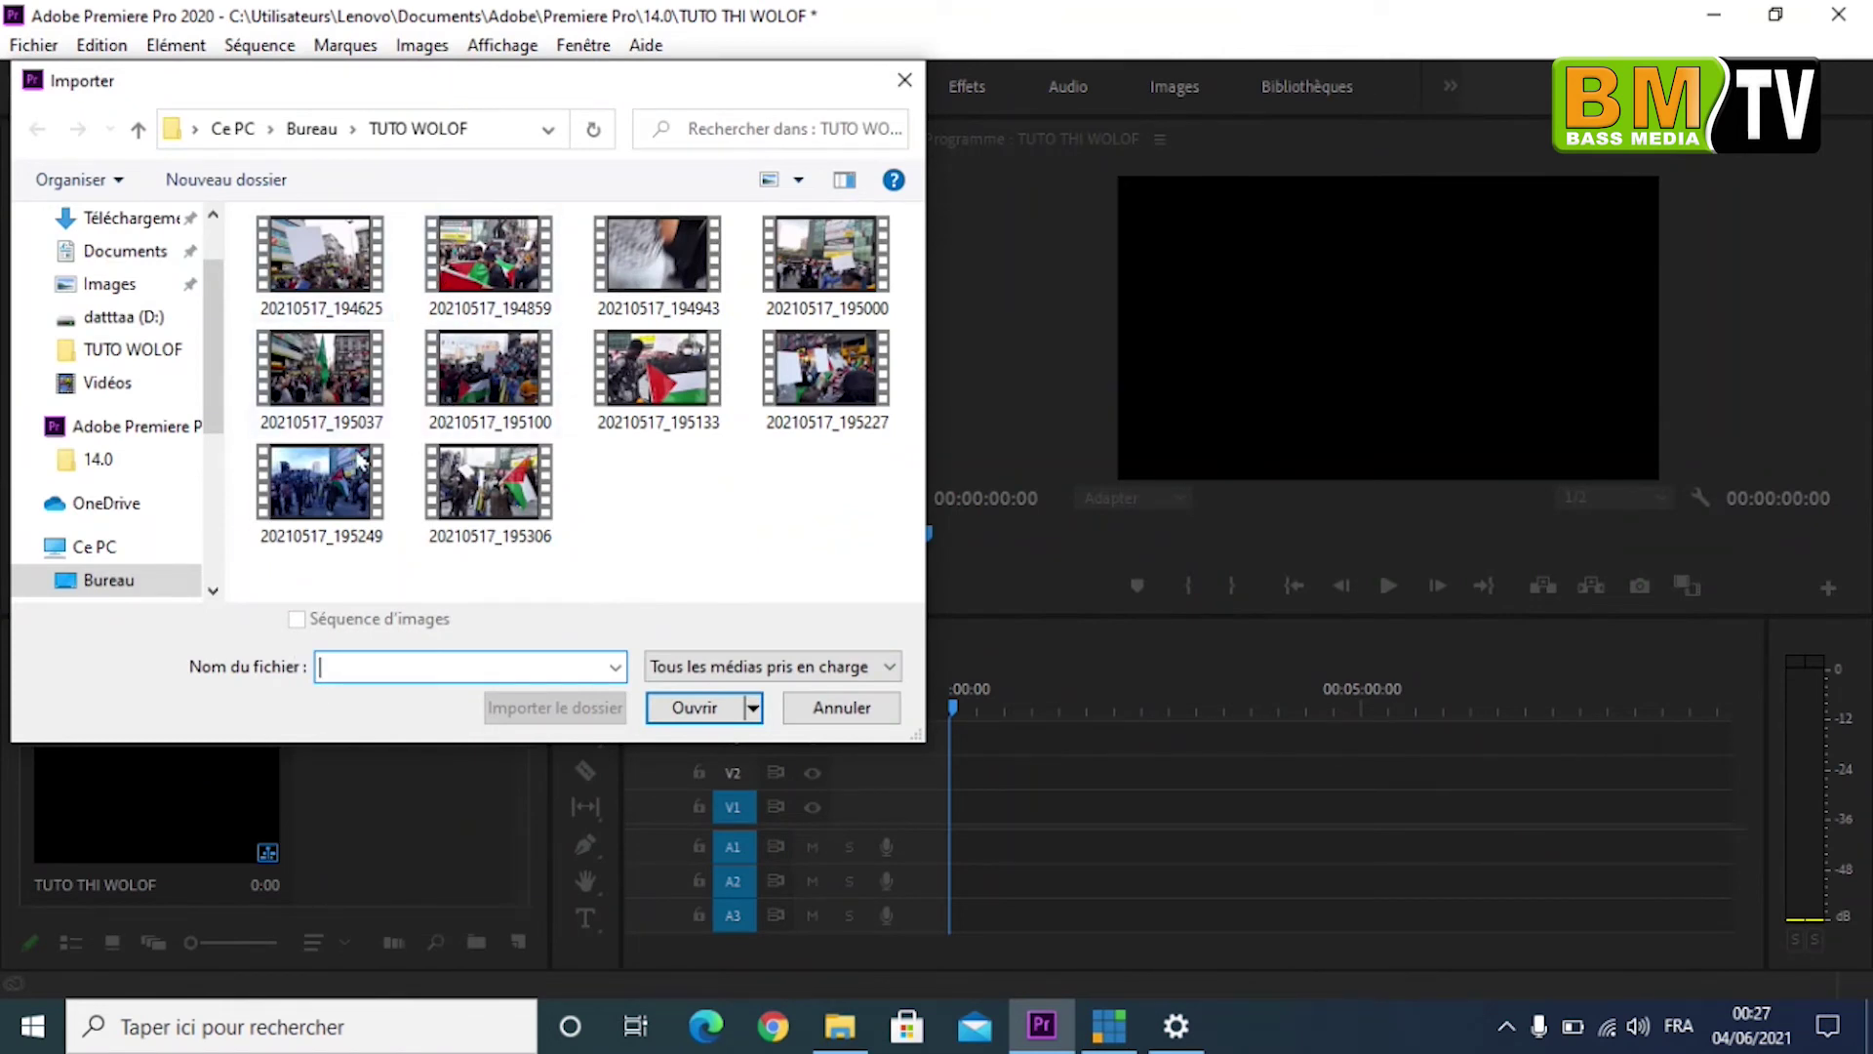
scroll(108, 458, down, 3)
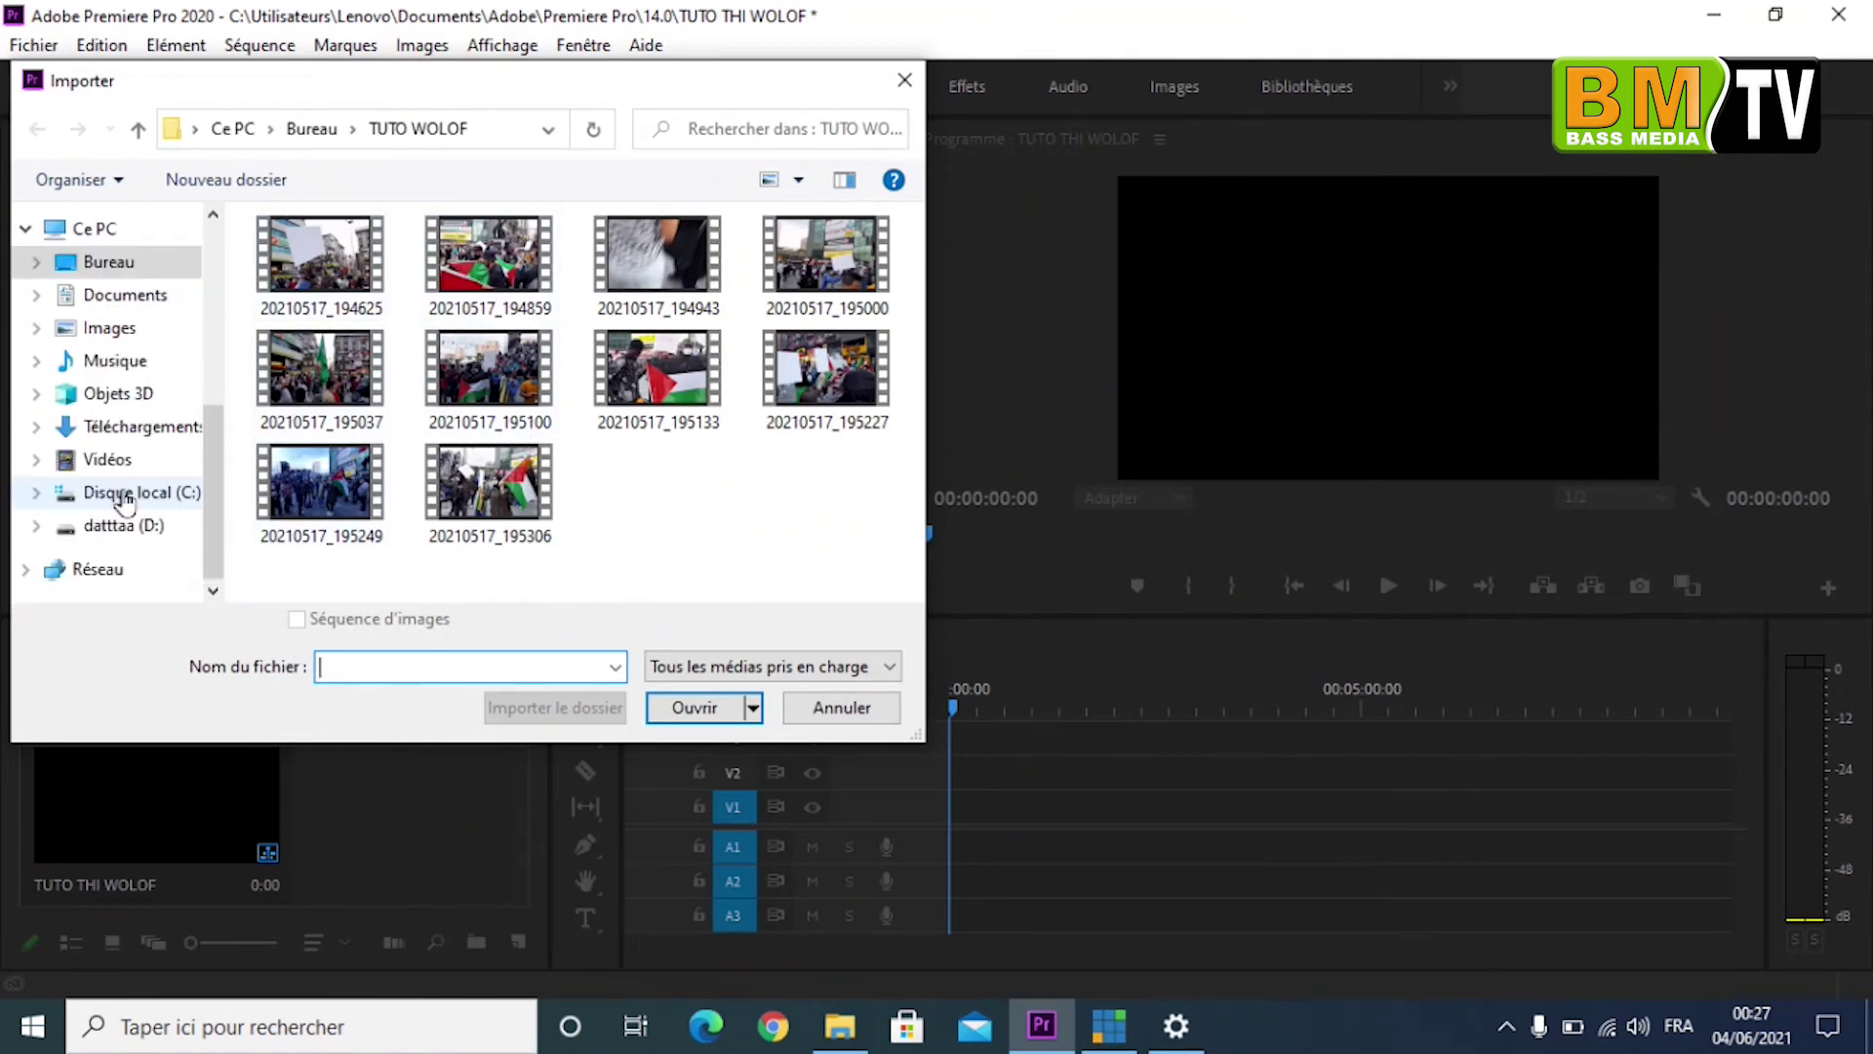
click(124, 526)
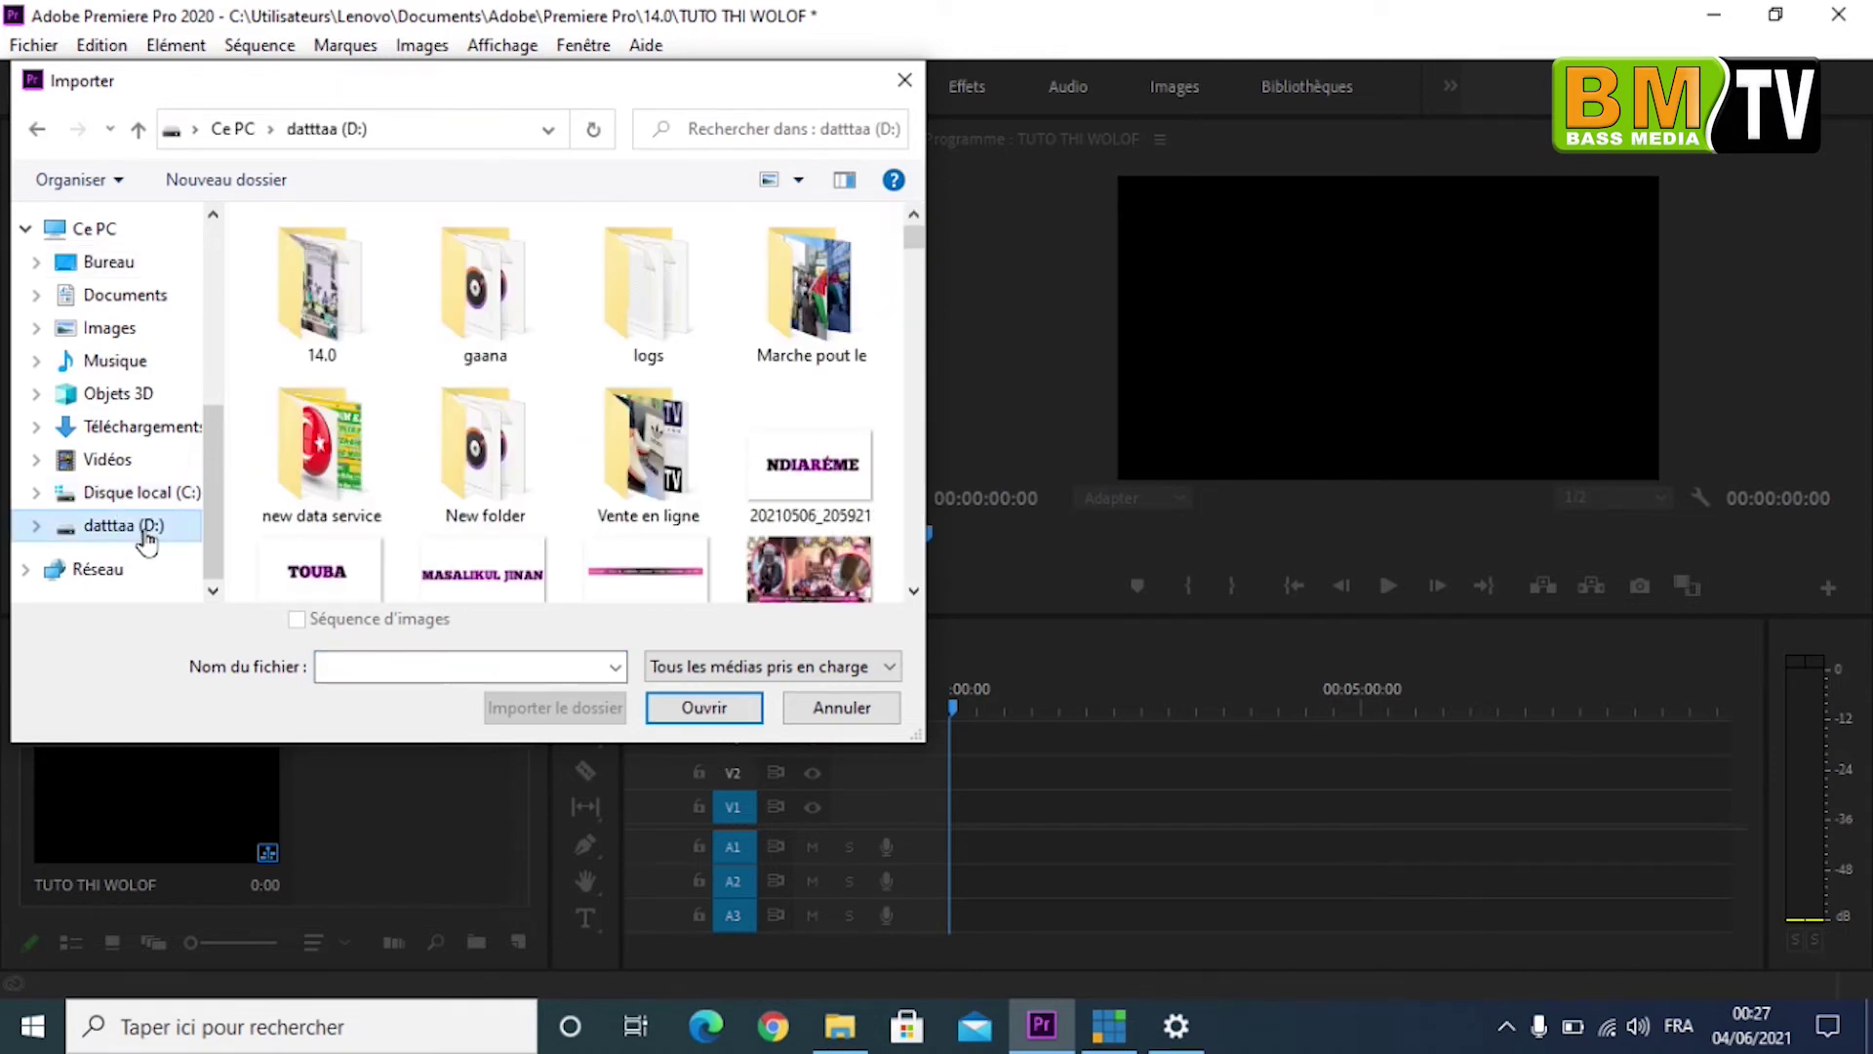
scroll(613, 442, down, 3)
scroll(613, 442, down, 3)
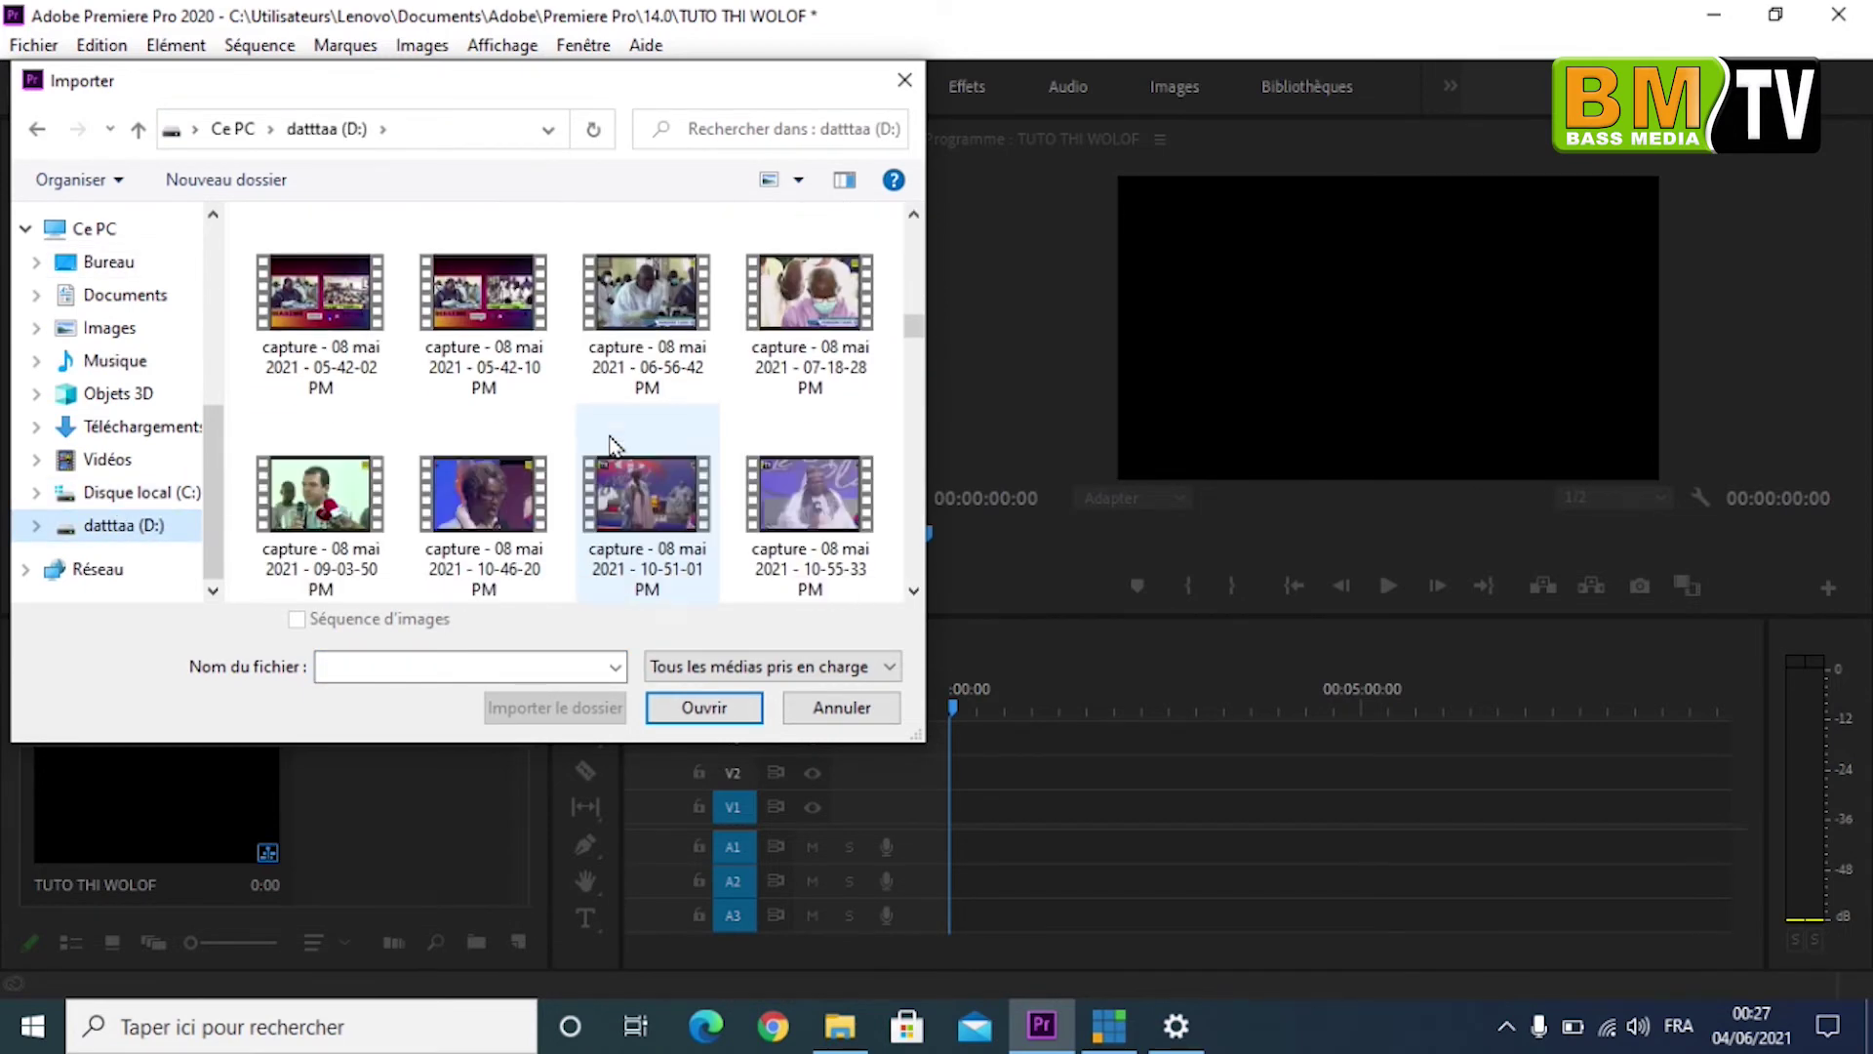
scroll(613, 442, down, 2)
scroll(609, 444, down, 1)
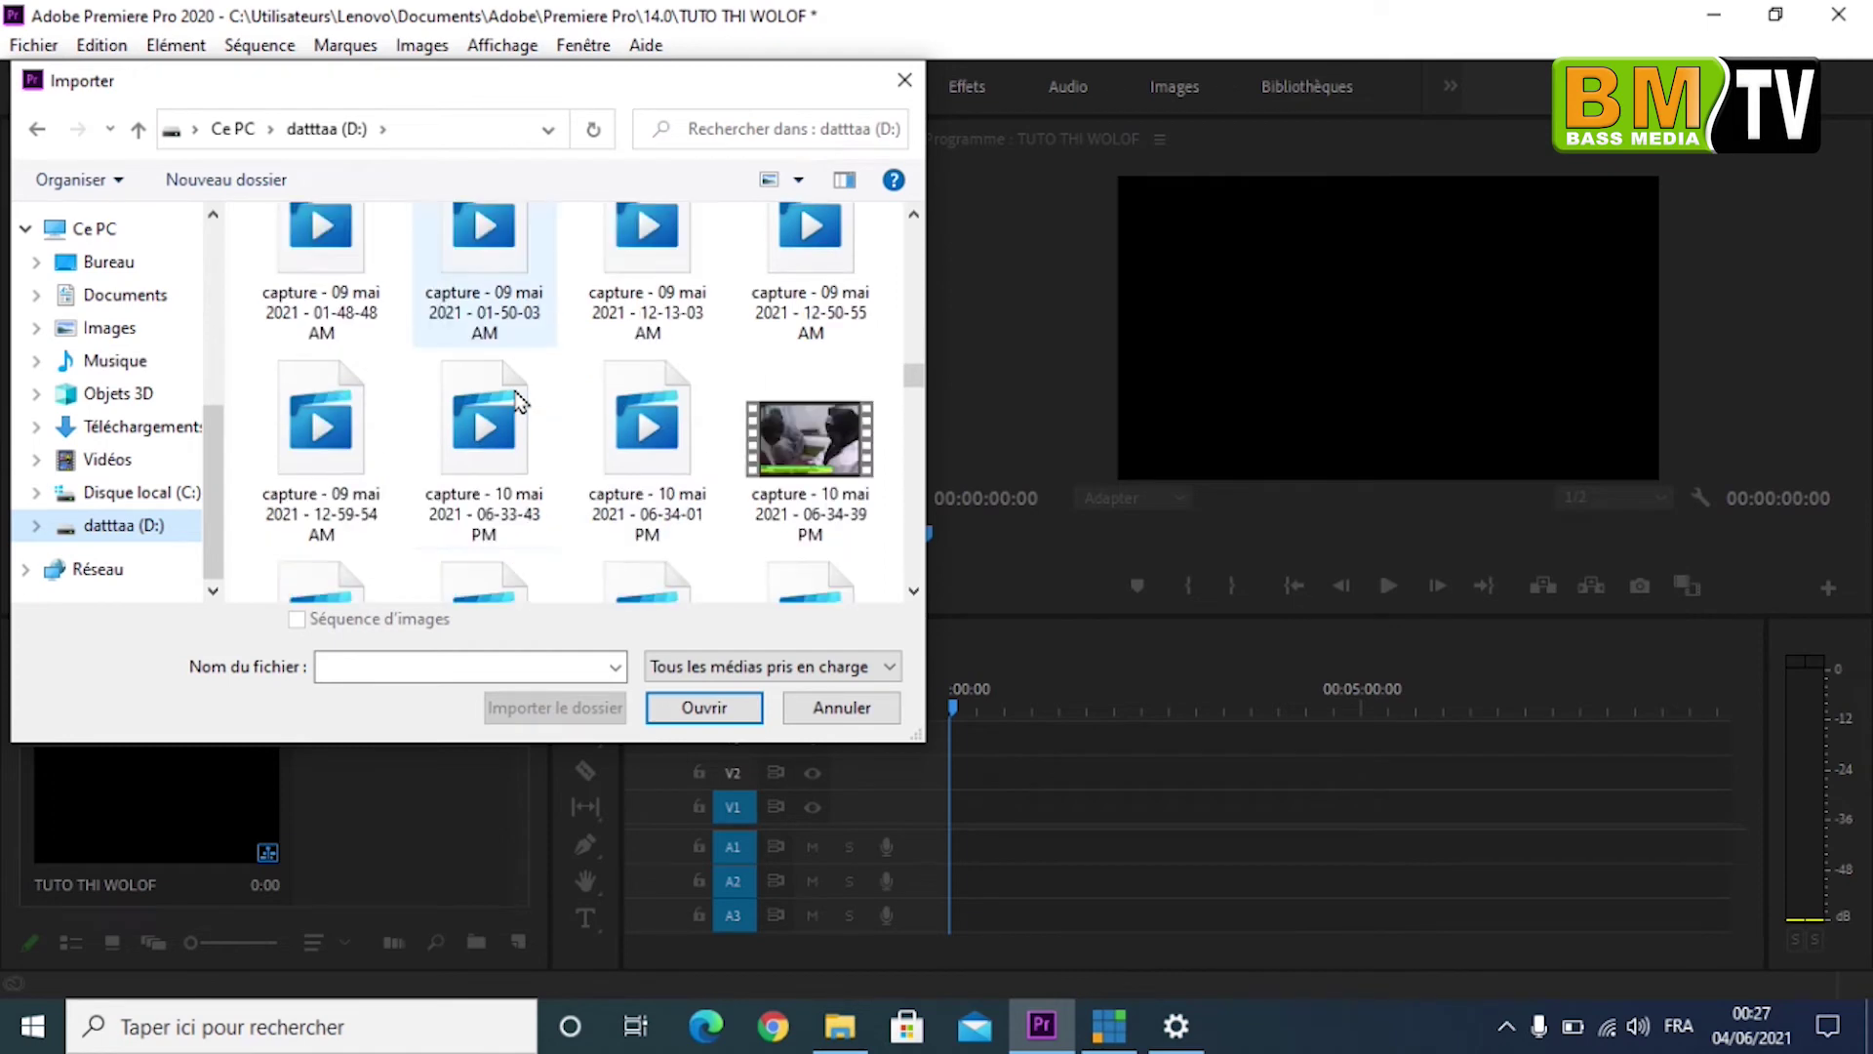
scroll(603, 441, down, 1)
scroll(600, 439, down, 2)
scroll(600, 439, down, 3)
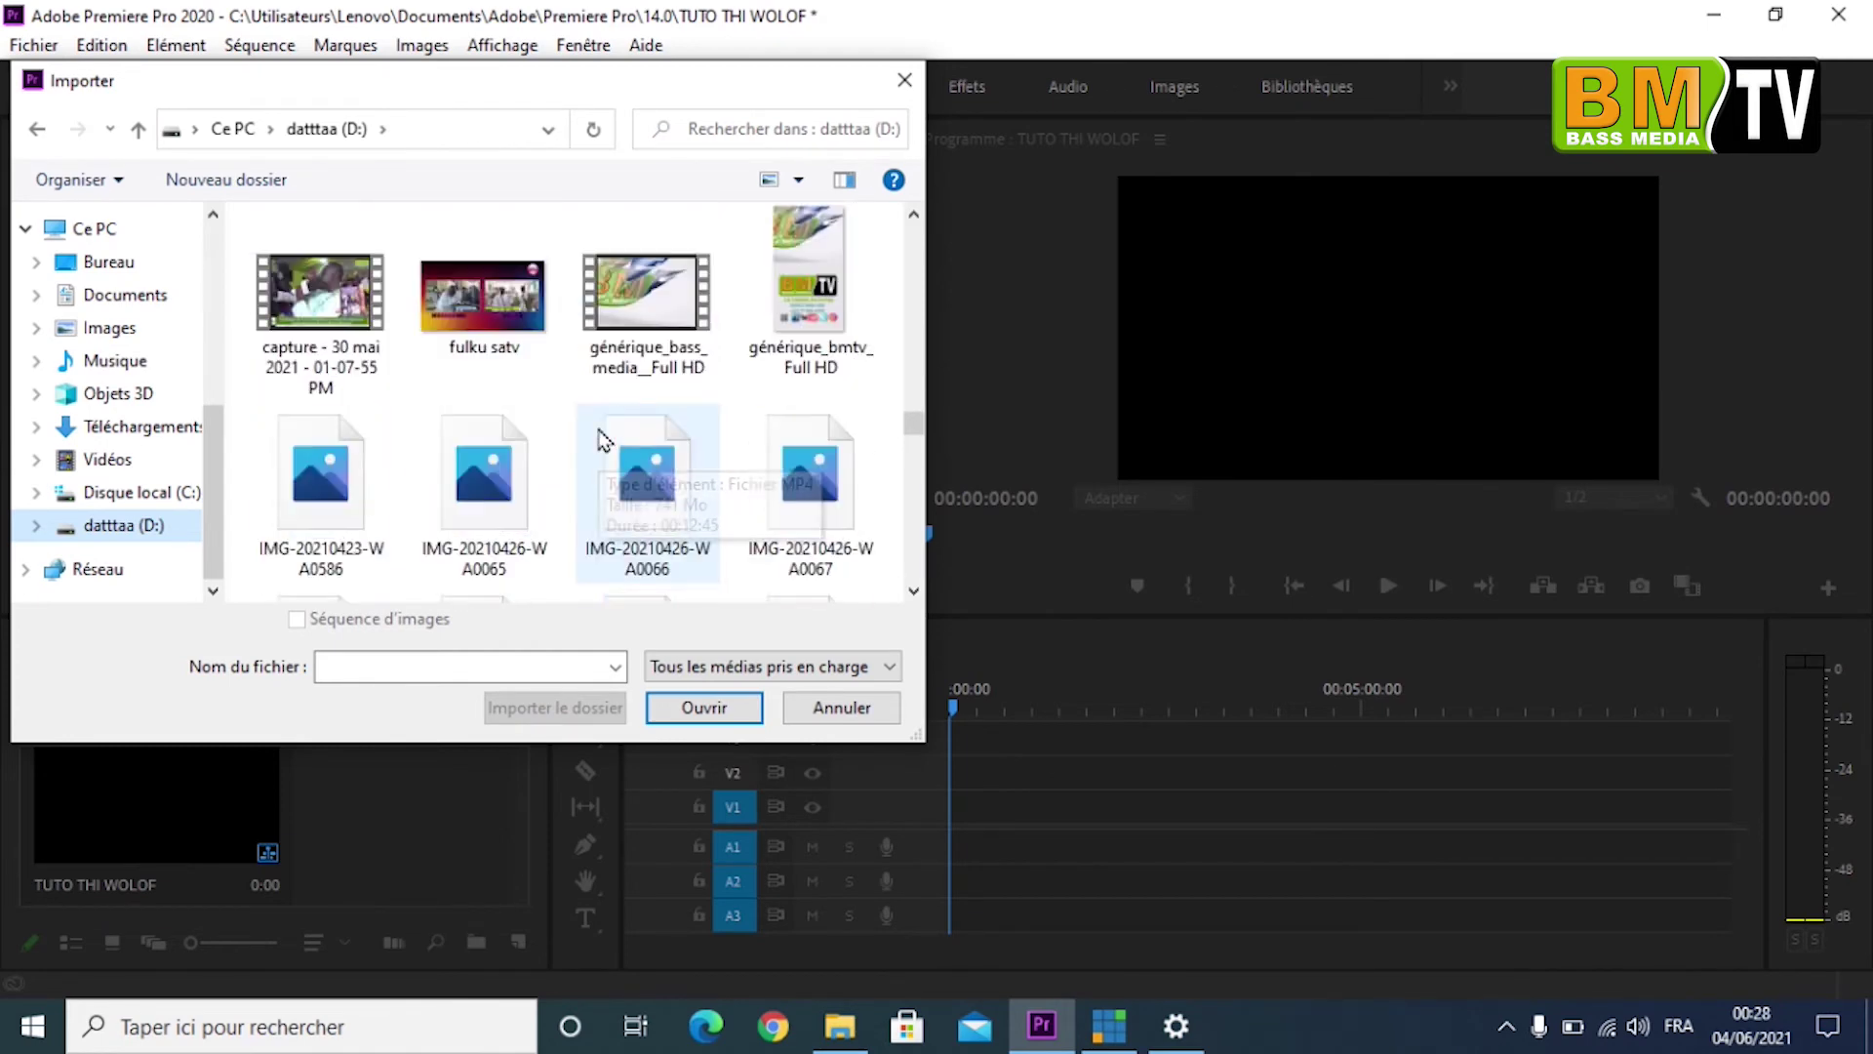
Step: Select the générique_bass_media__Full HD video and import it into the project
drag(683, 297, 458, 793)
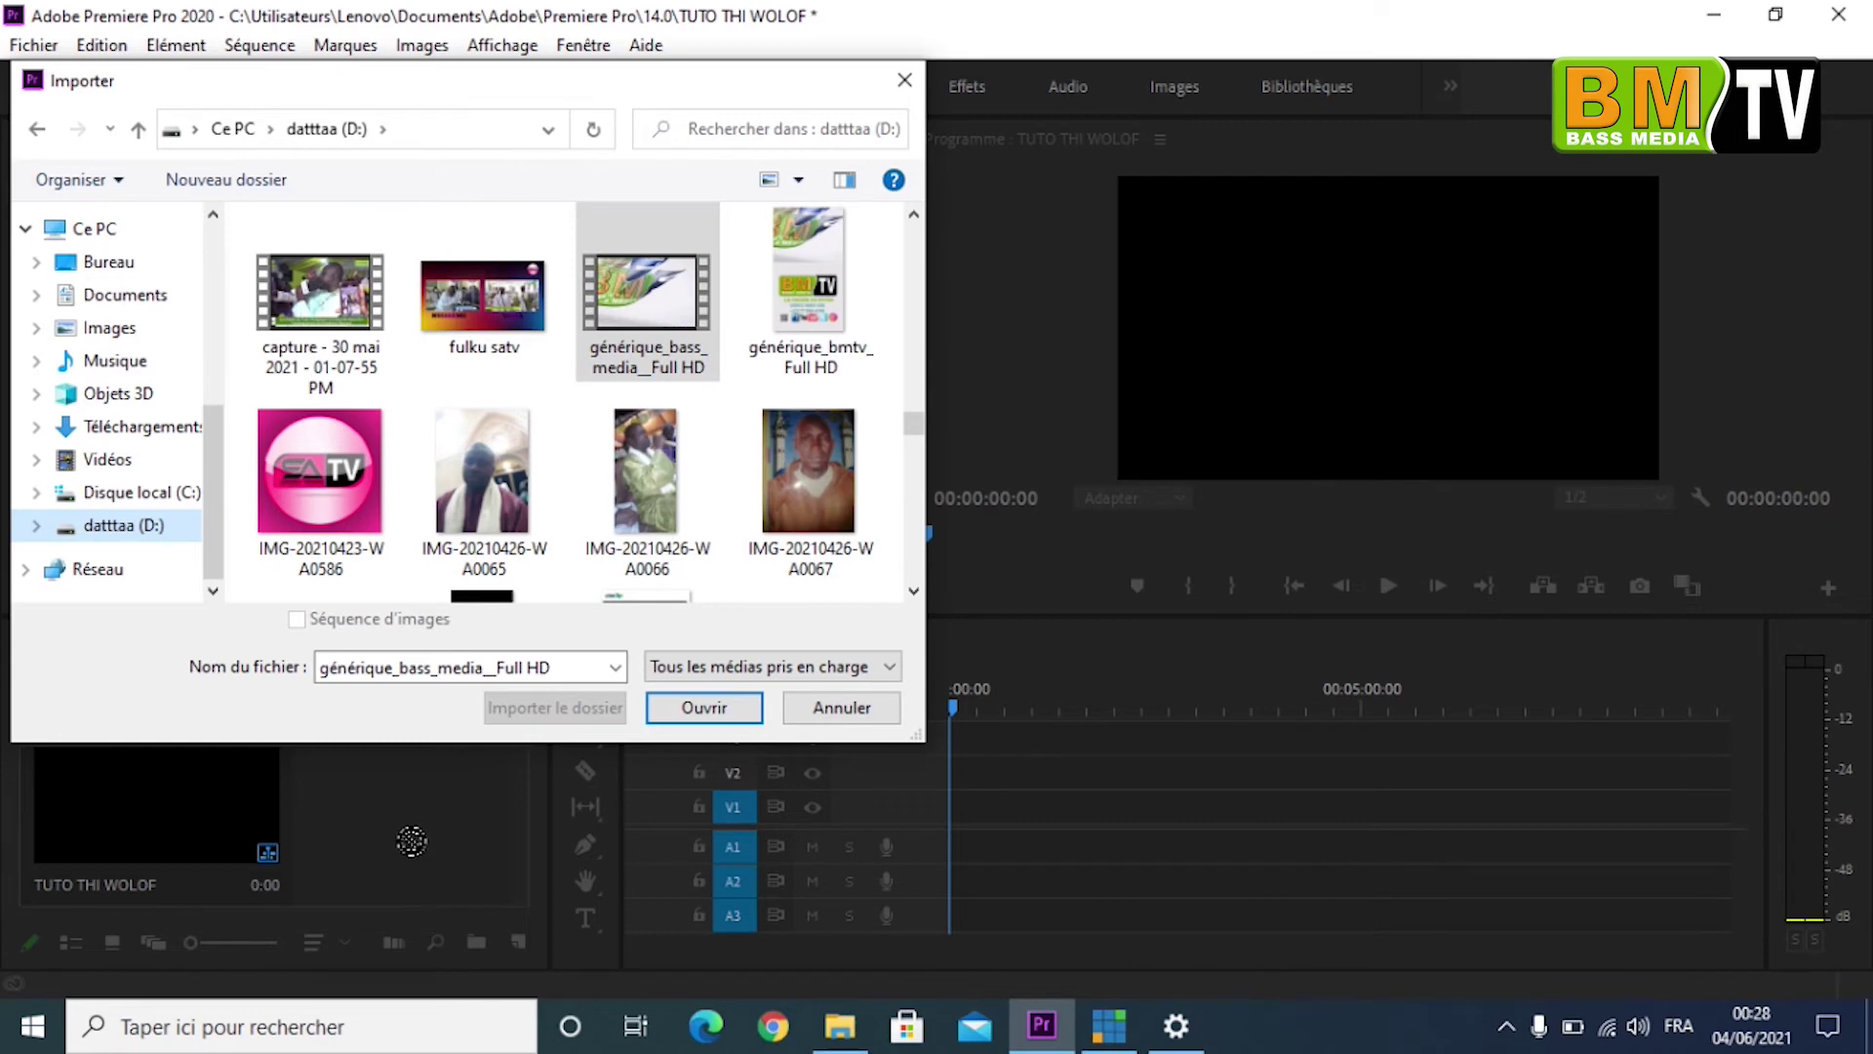
drag(457, 793, 632, 337)
click(712, 703)
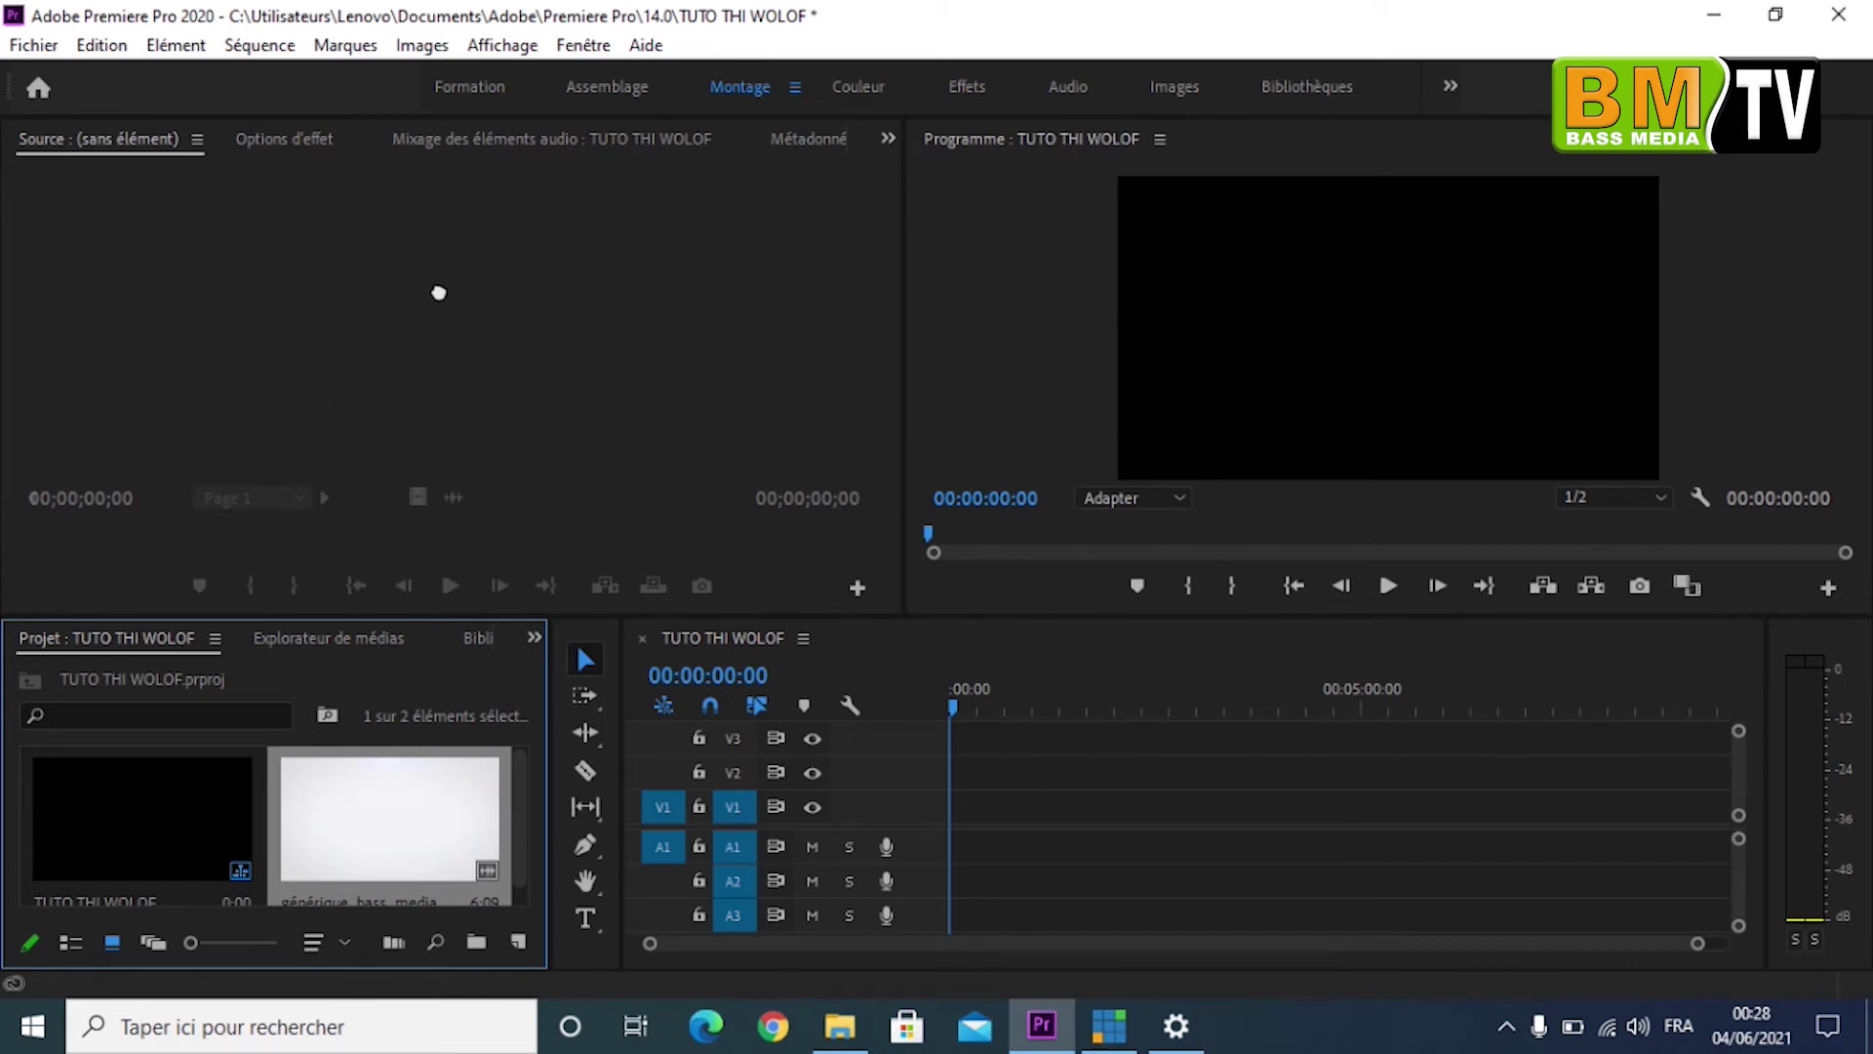
Step: Preview the générique clip in the Source monitor, scrub to the logo, and drag its video to V1
drag(371, 321, 376, 329)
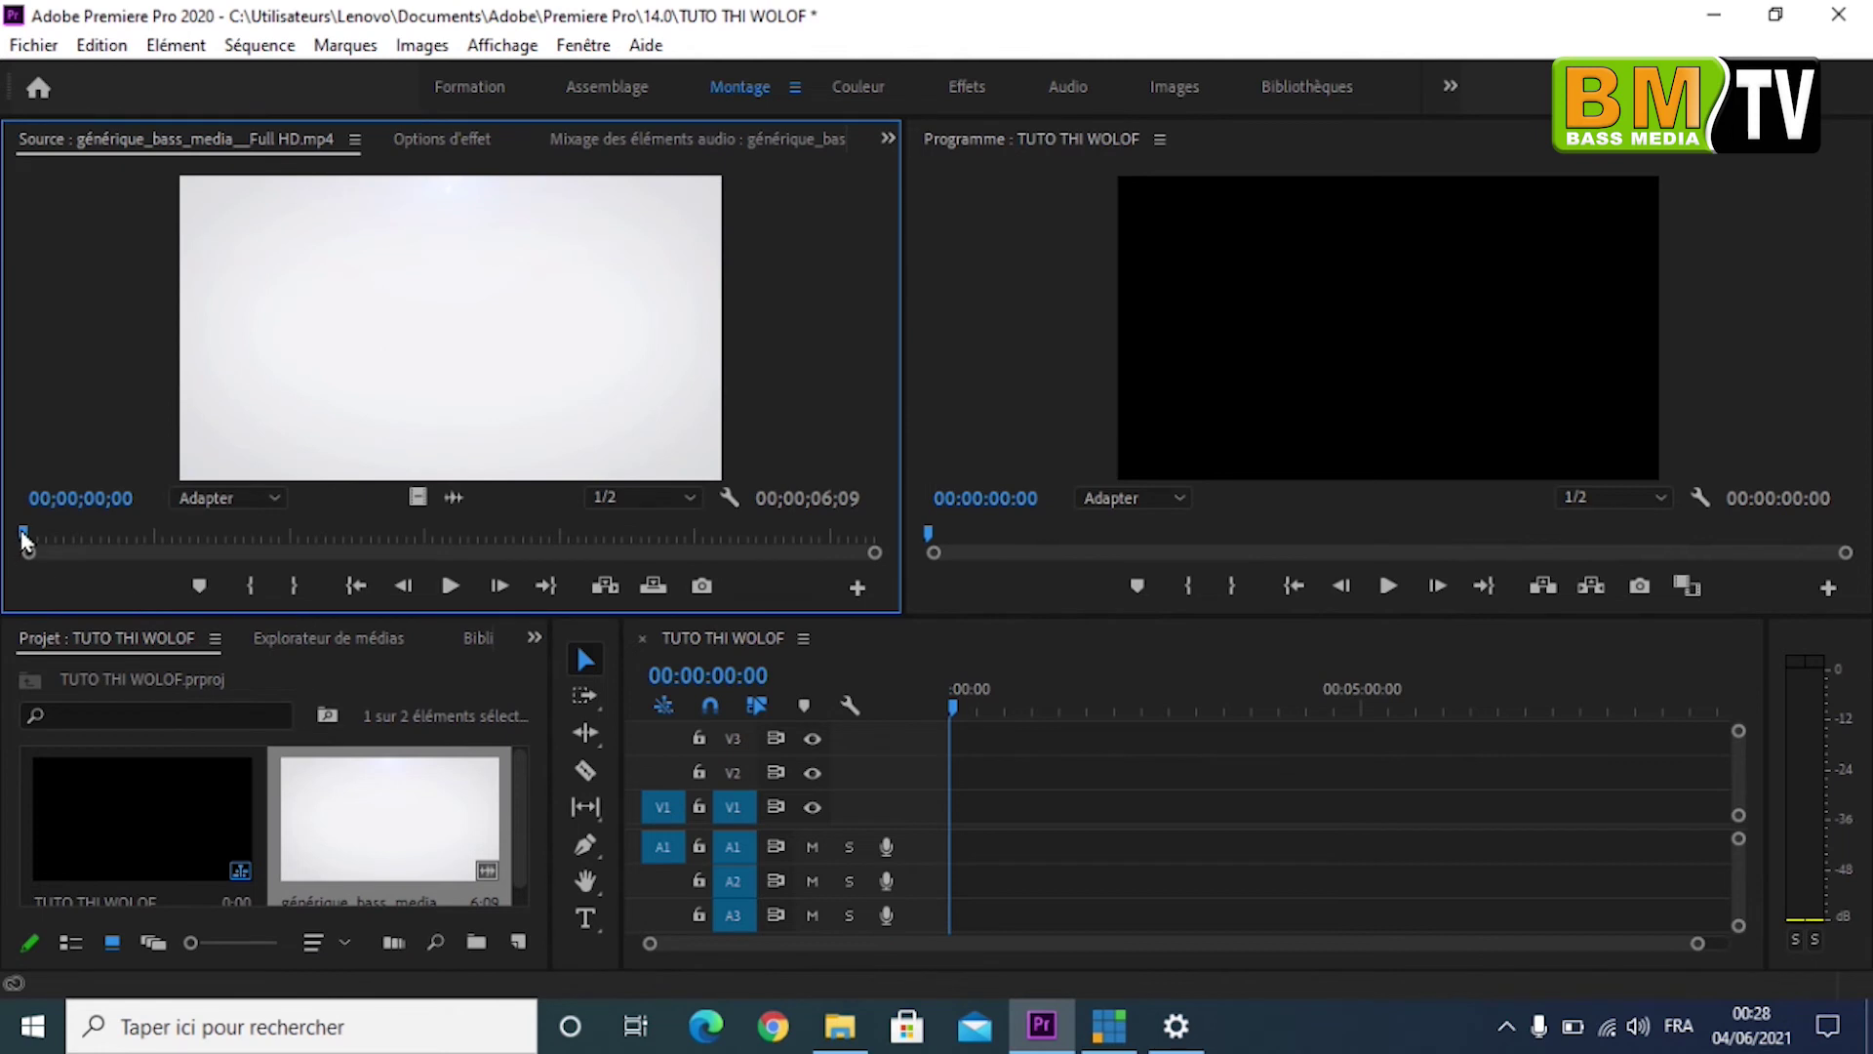
mouse_move(24, 543)
mouse_down()
mouse_move(398, 554)
mouse_move(5, 528)
mouse_up()
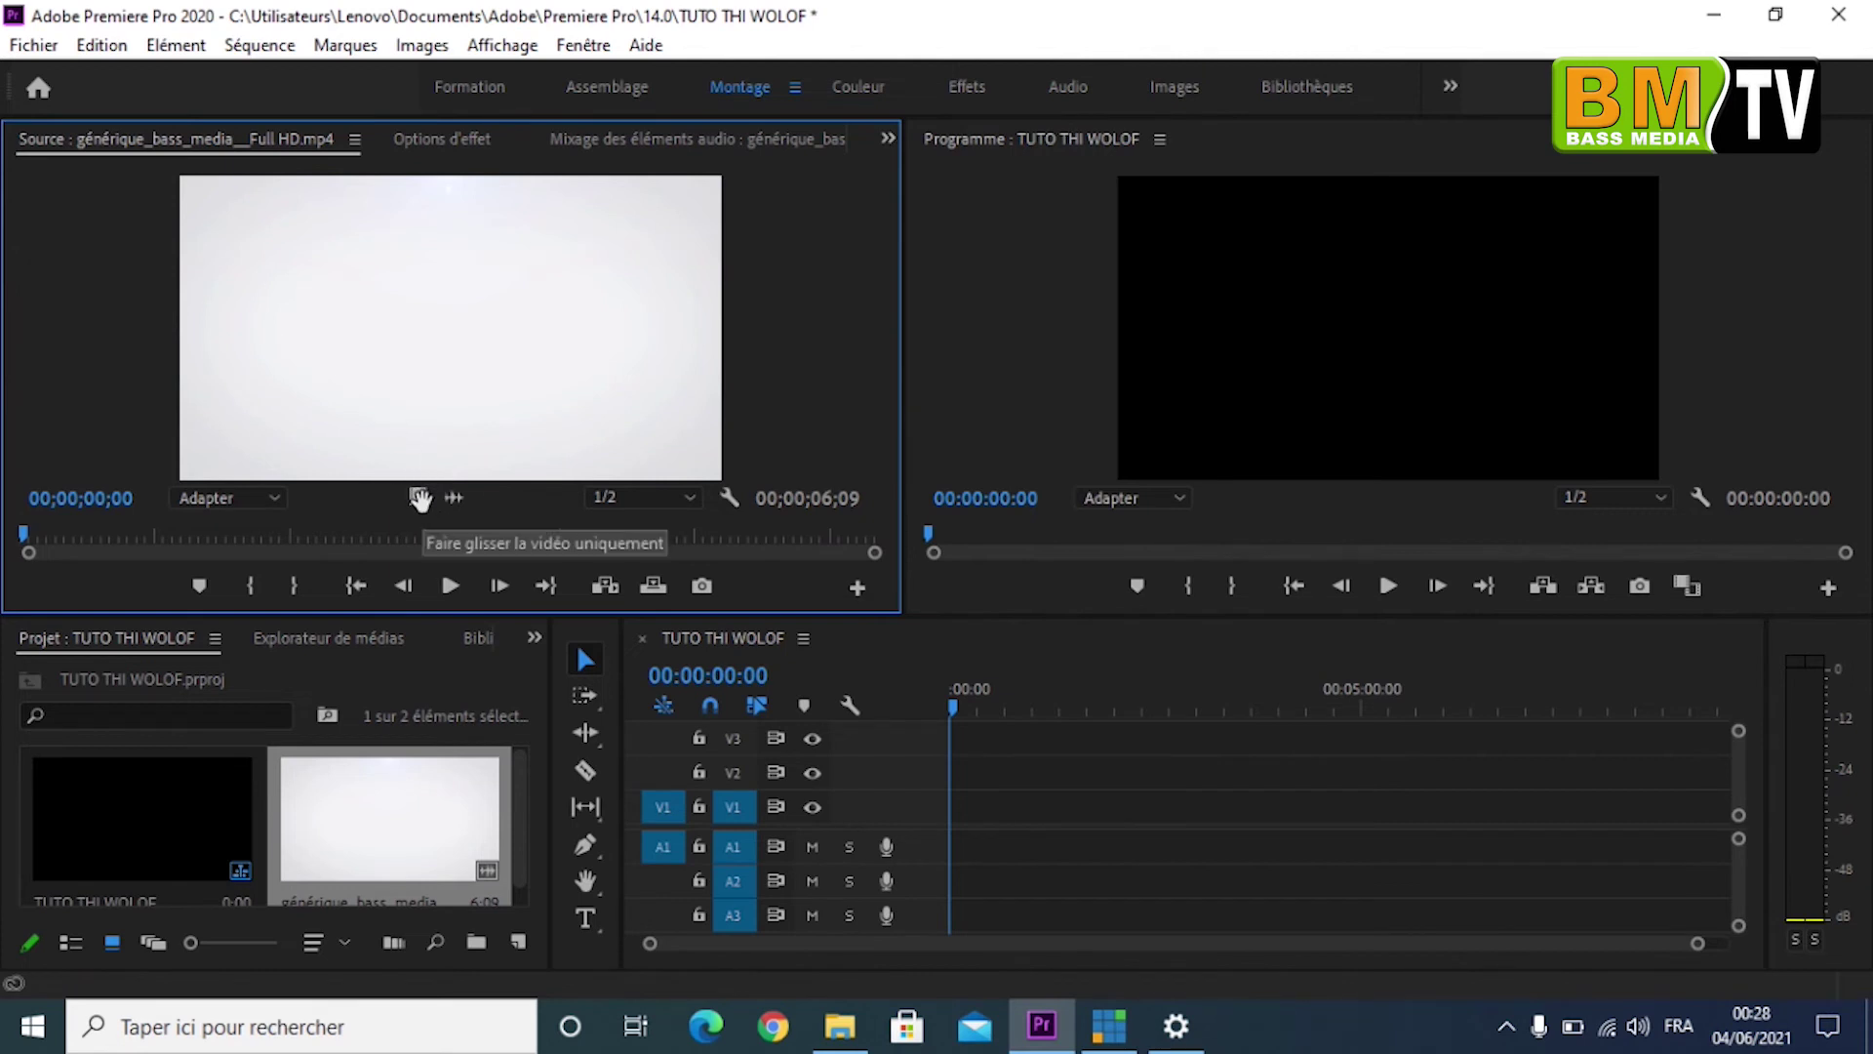
mouse_move(420, 500)
mouse_down()
mouse_move(984, 808)
mouse_move(966, 817)
mouse_up()
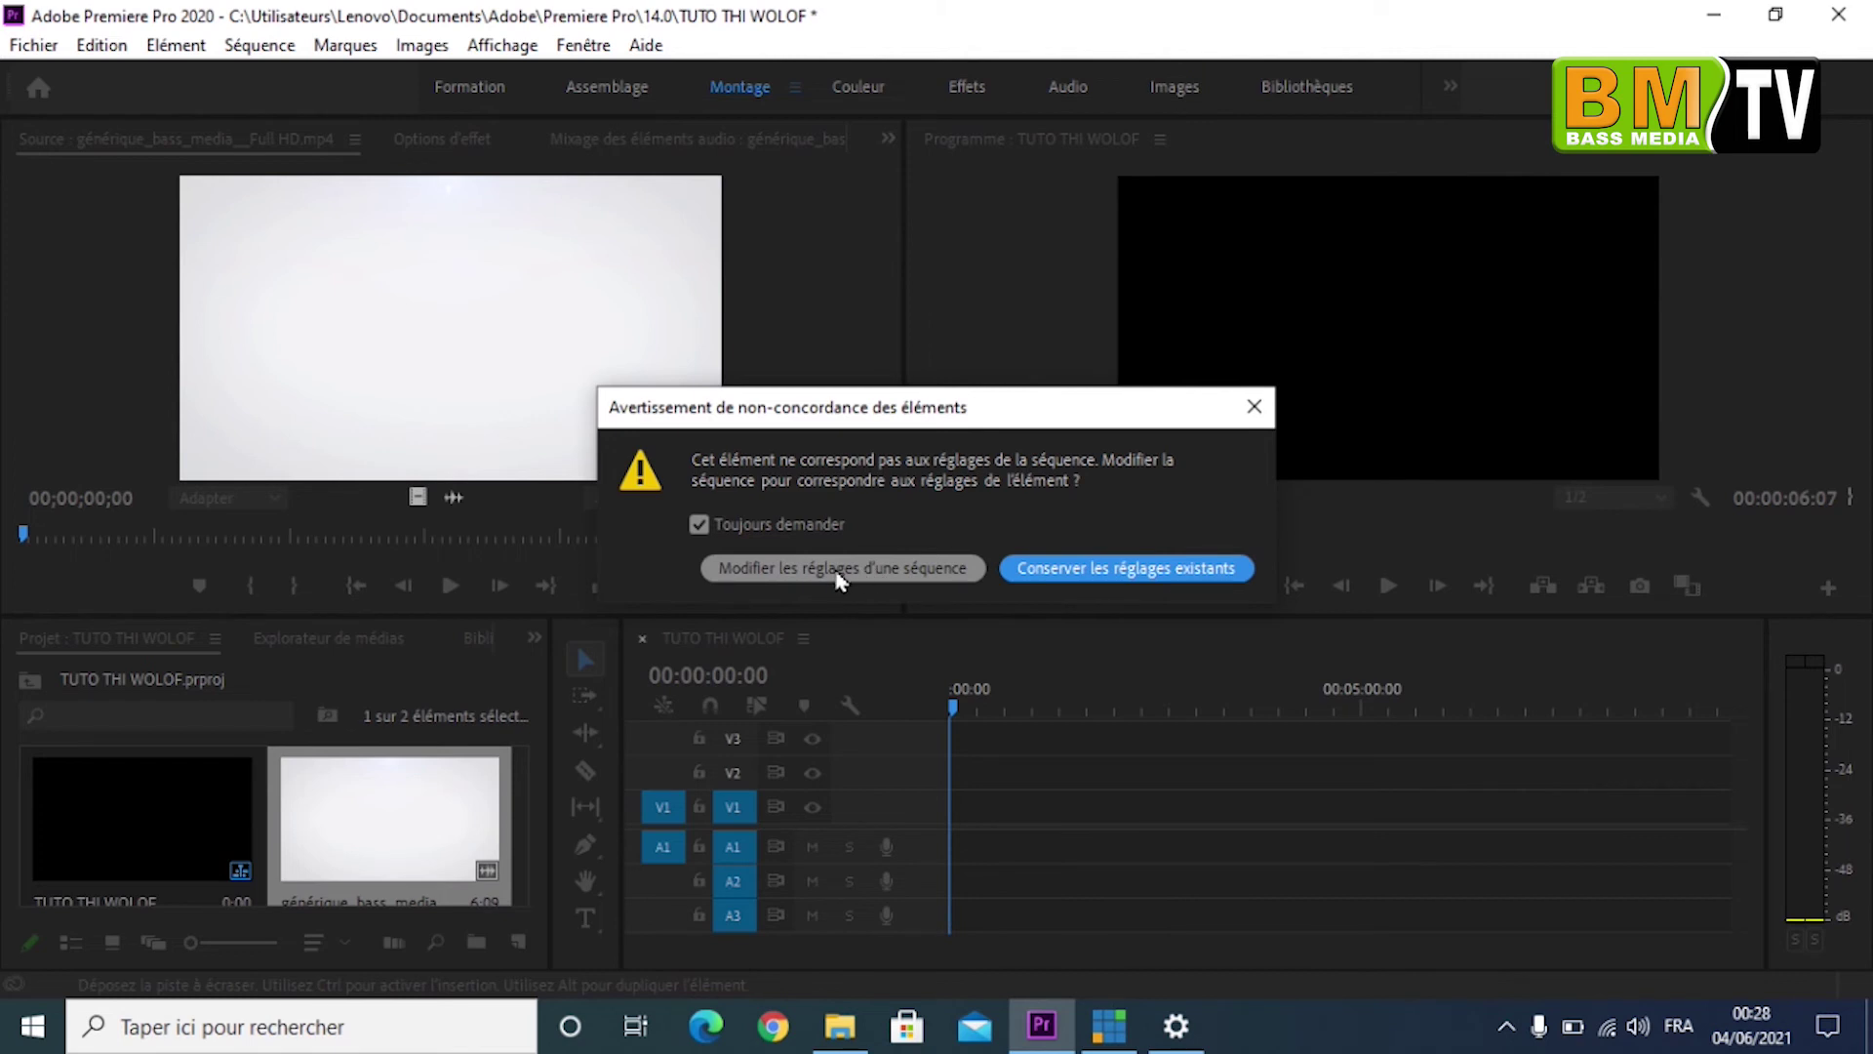
Step: Accept changing the sequence settings to match the générique clip
click(894, 570)
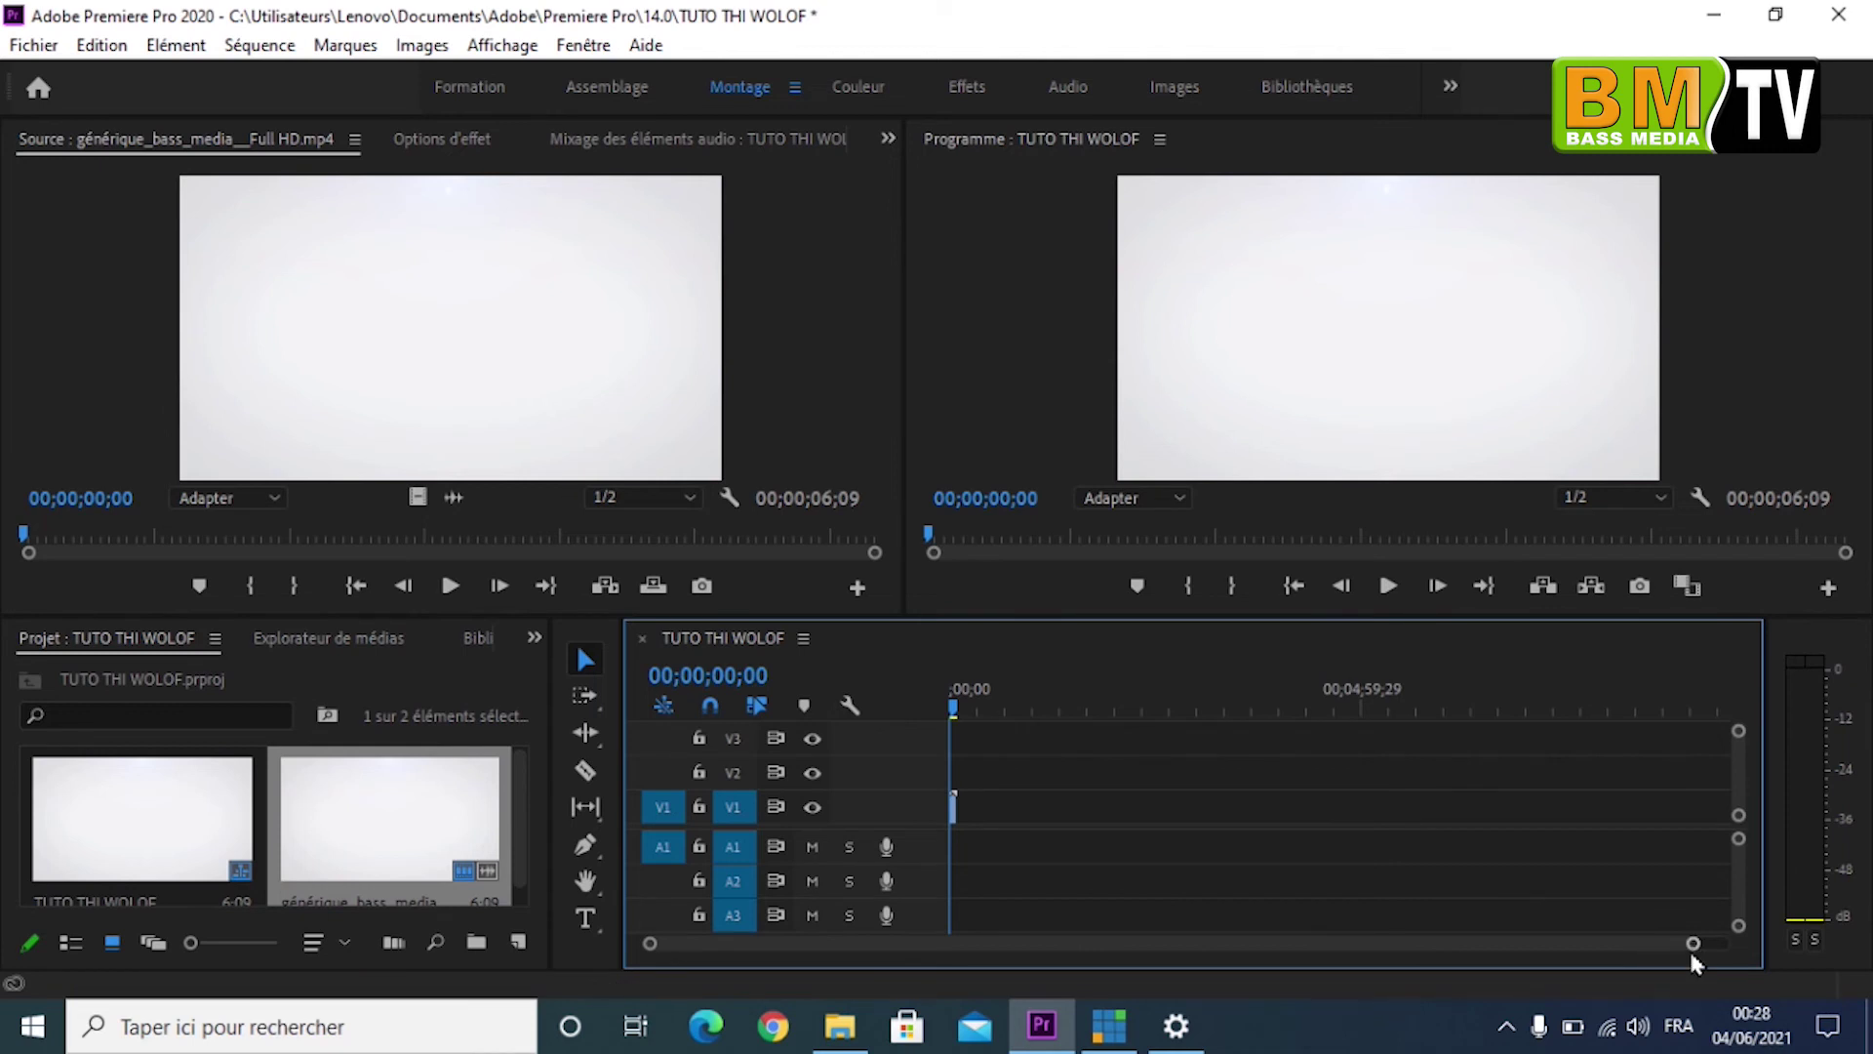
Step: Zoom the timeline so the générique clip fills the track area, then scrub near the start
drag(1695, 945, 1238, 954)
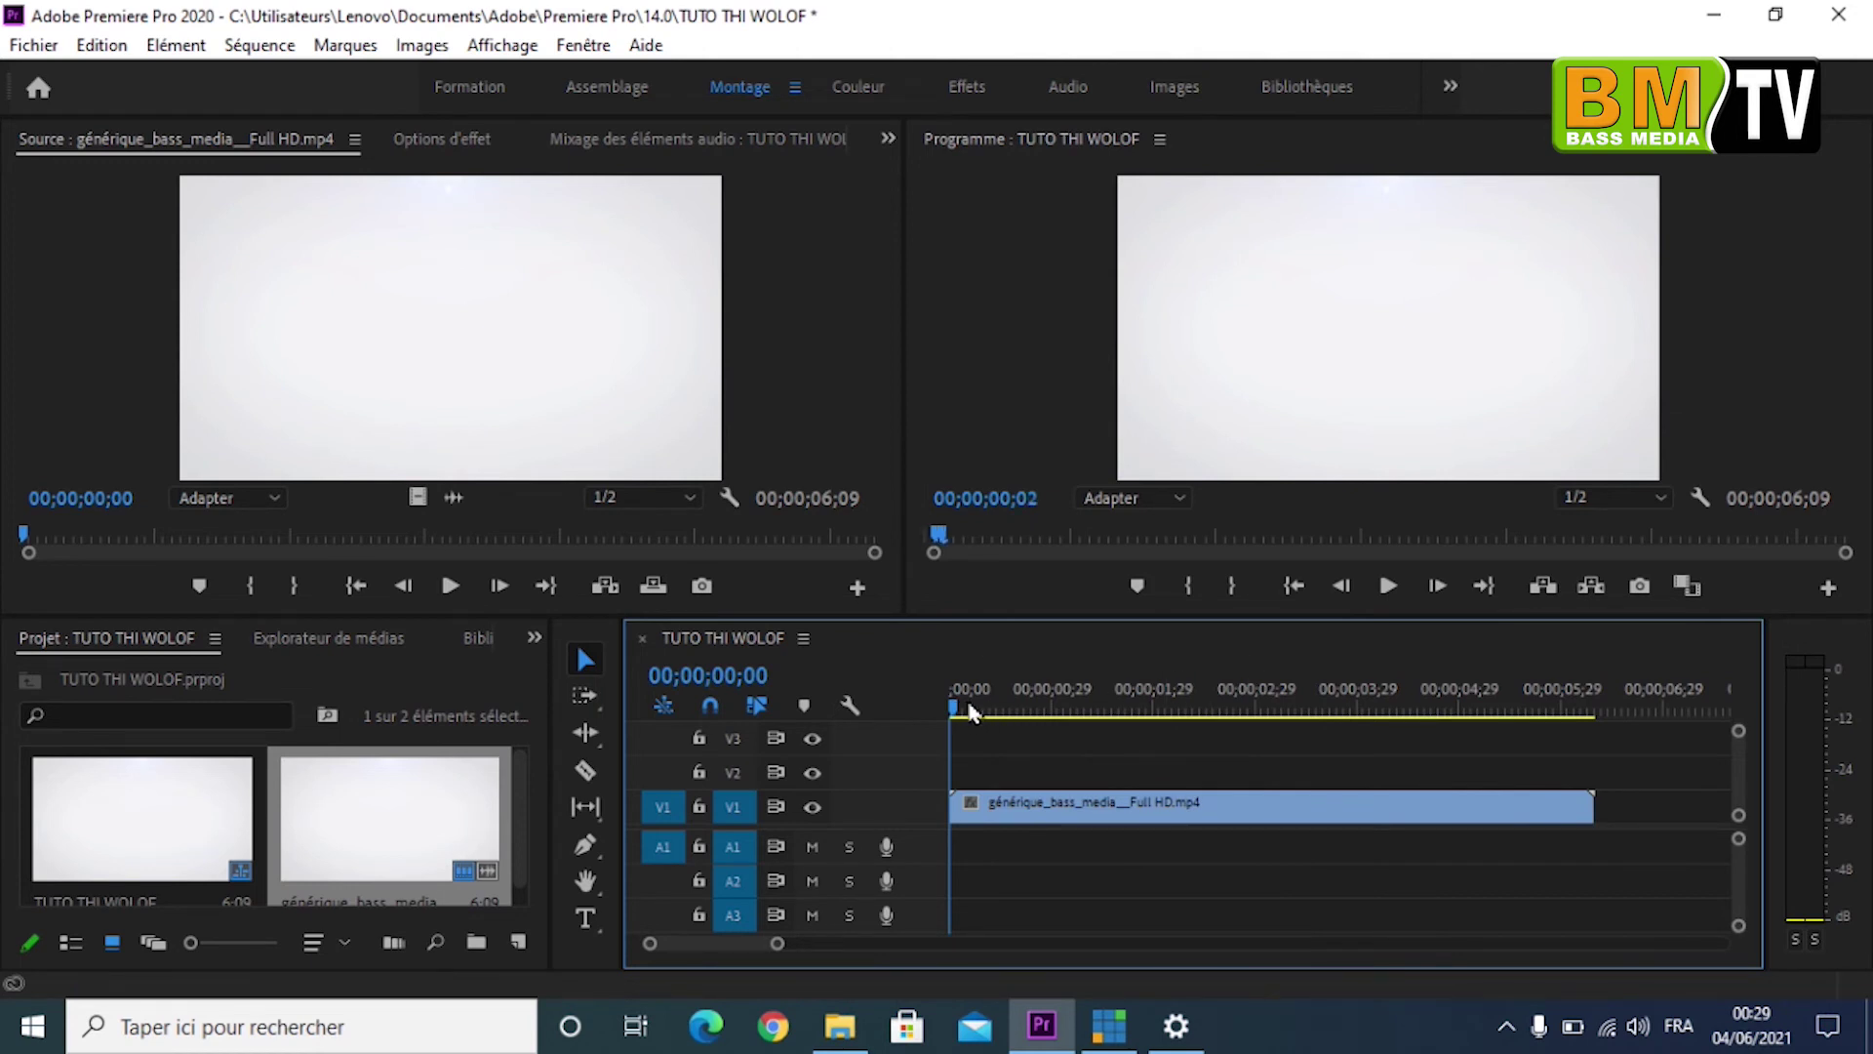
mouse_move(961, 705)
mouse_down()
mouse_move(1527, 714)
mouse_move(907, 720)
mouse_up()
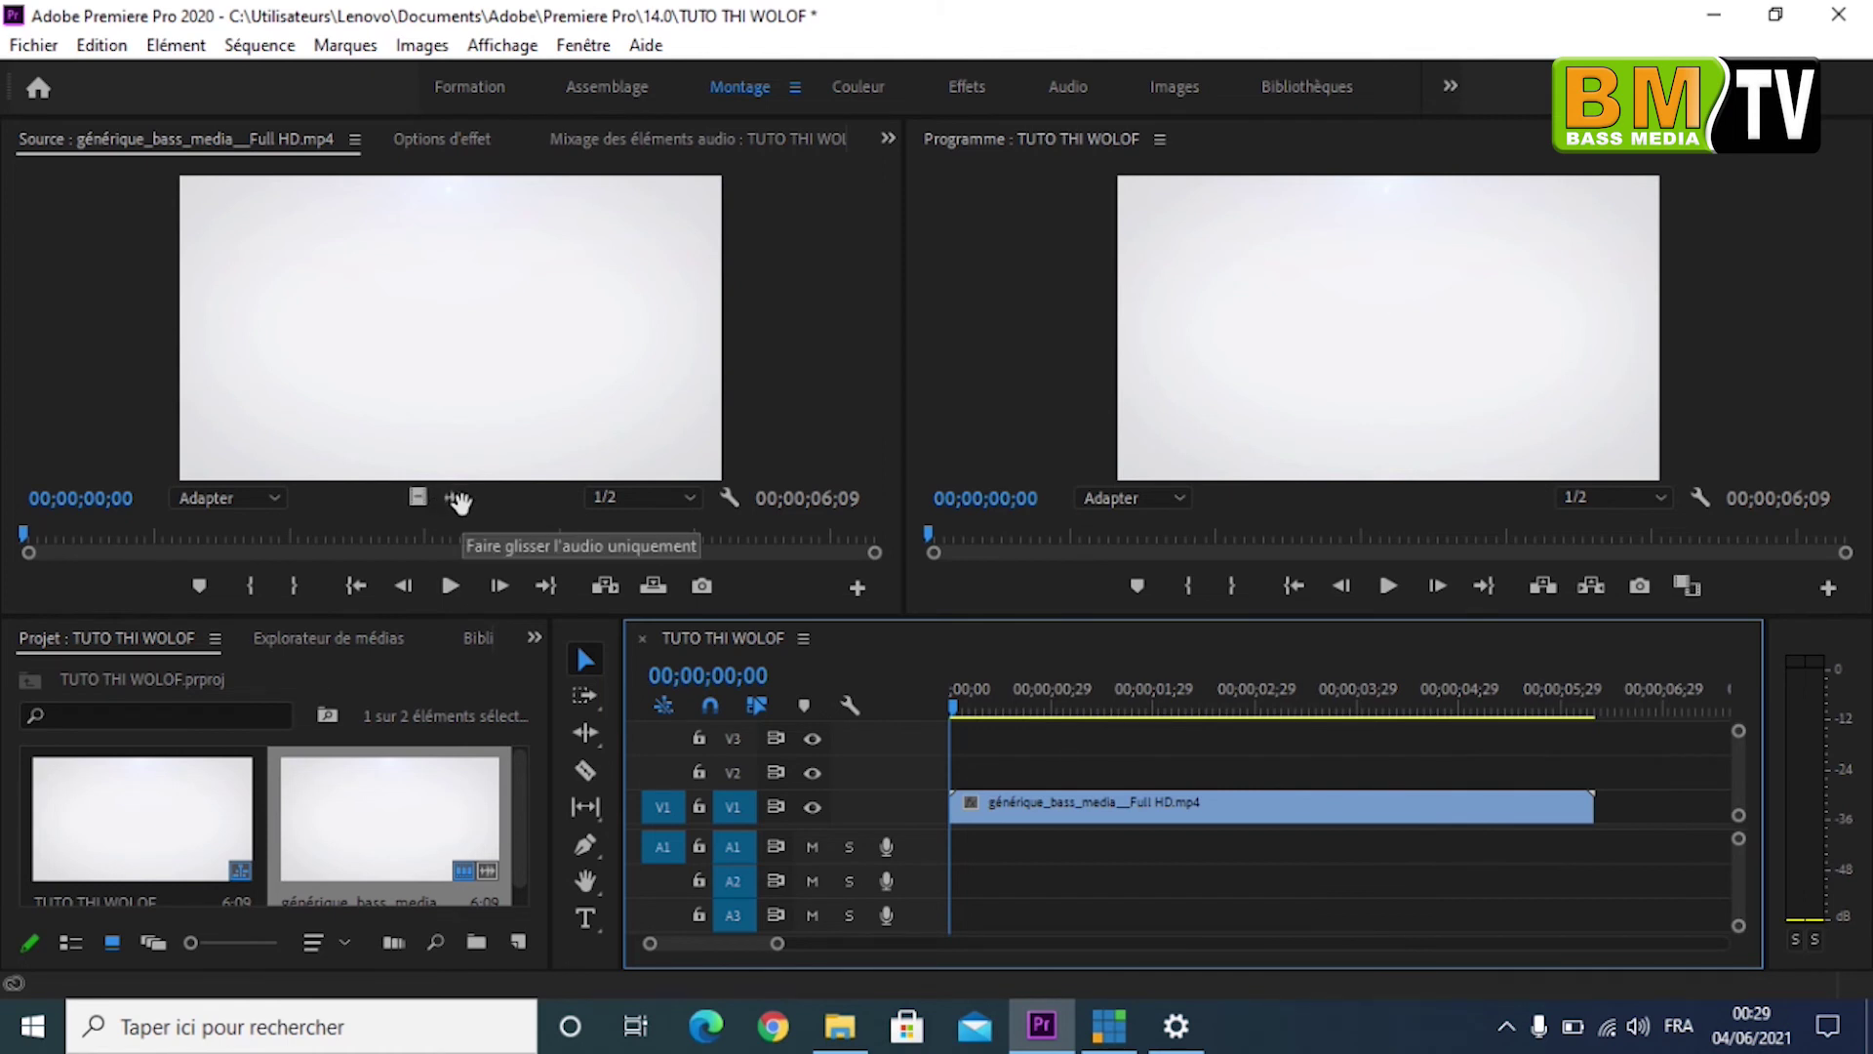
Step: Drop the générique clip's audio onto A1 and slide it into line under the video
drag(459, 503, 949, 854)
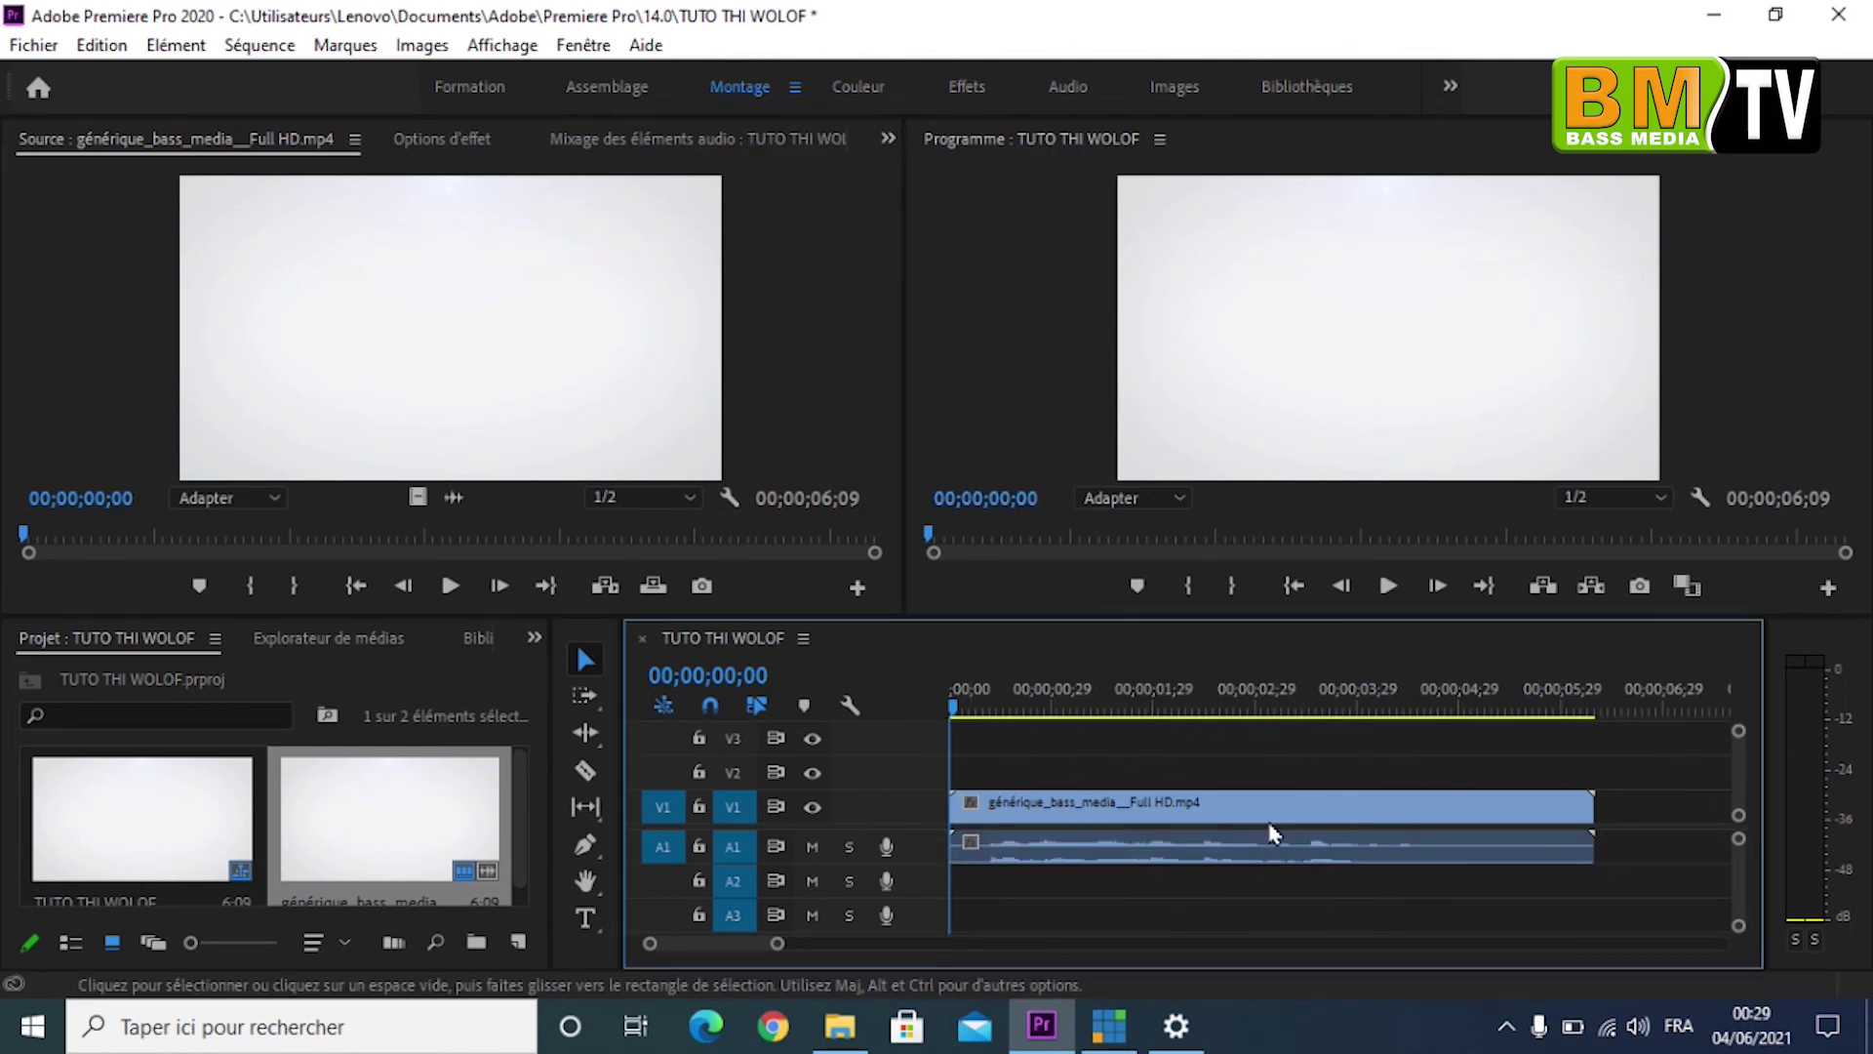
drag(1274, 833, 1306, 856)
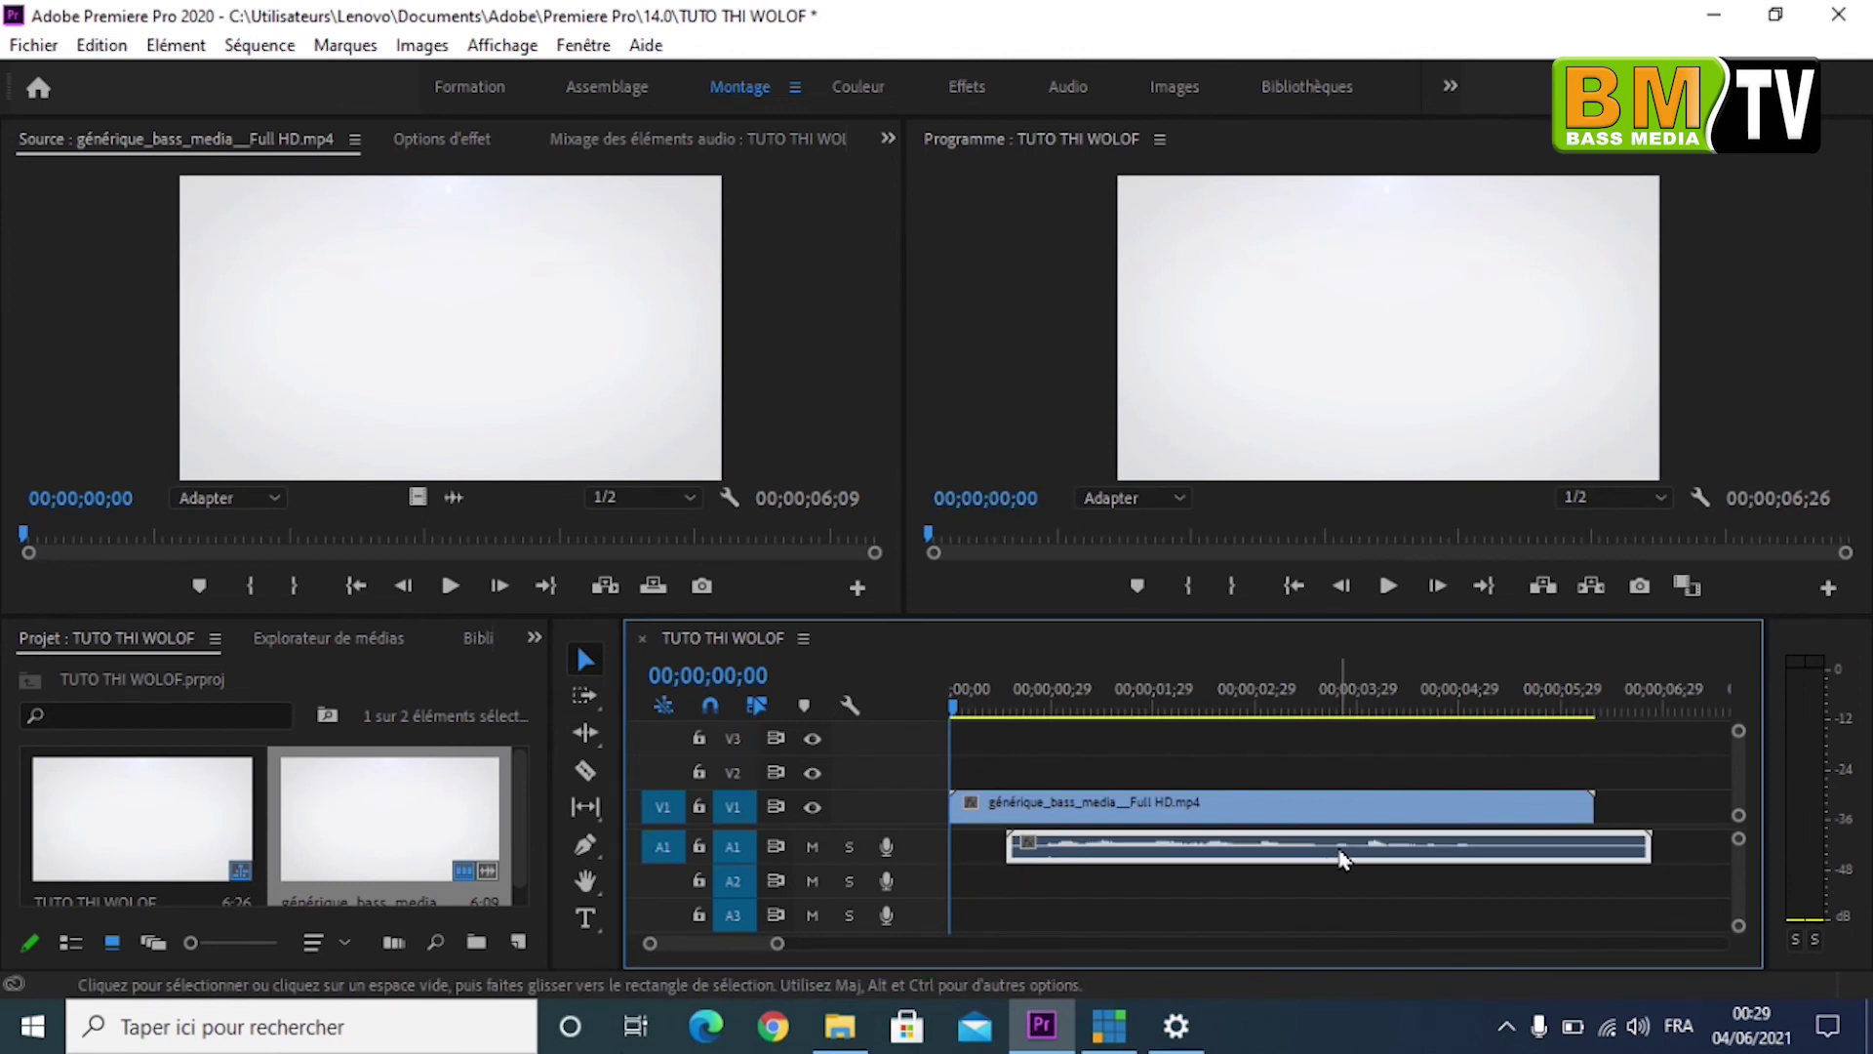
mouse_move(1306, 858)
mouse_down()
mouse_move(1184, 857)
mouse_move(1317, 804)
mouse_move(1132, 819)
mouse_up()
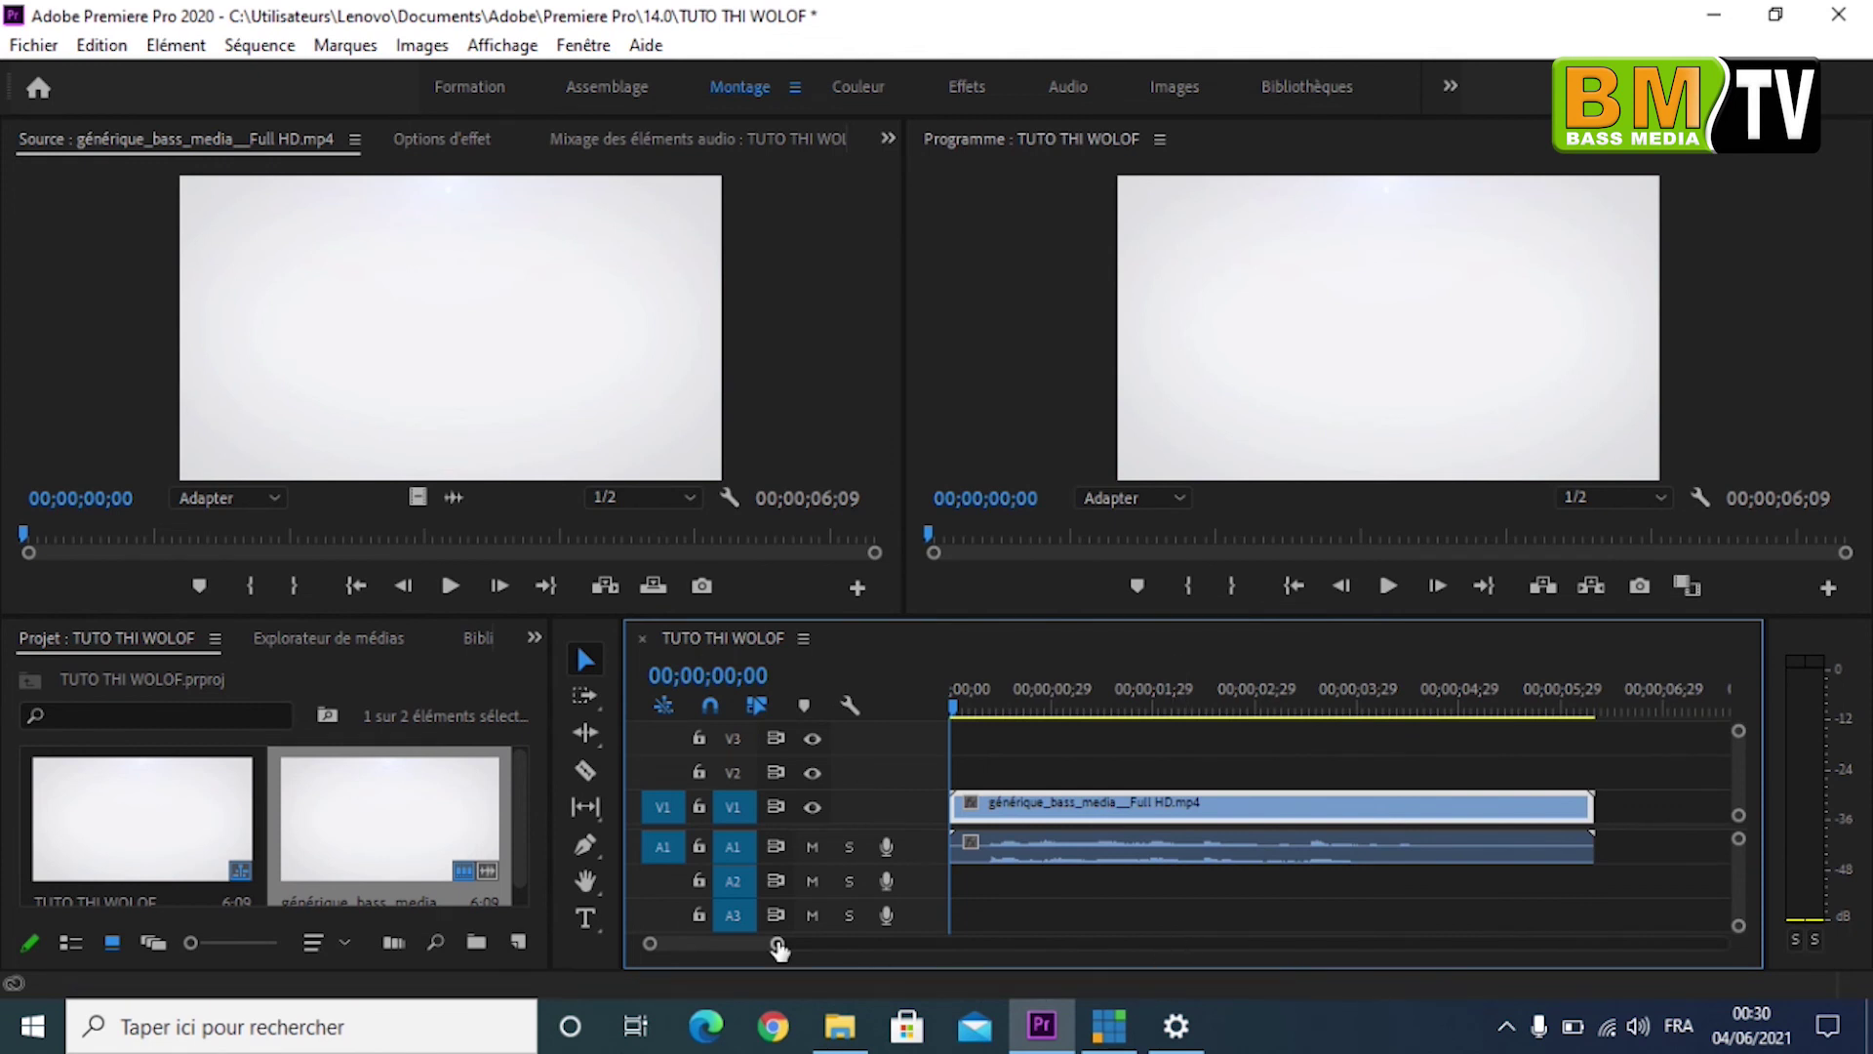
Step: Place a second copy of the générique clip on V1/A1 at about 00;00;12, after a gap
drag(777, 944, 941, 943)
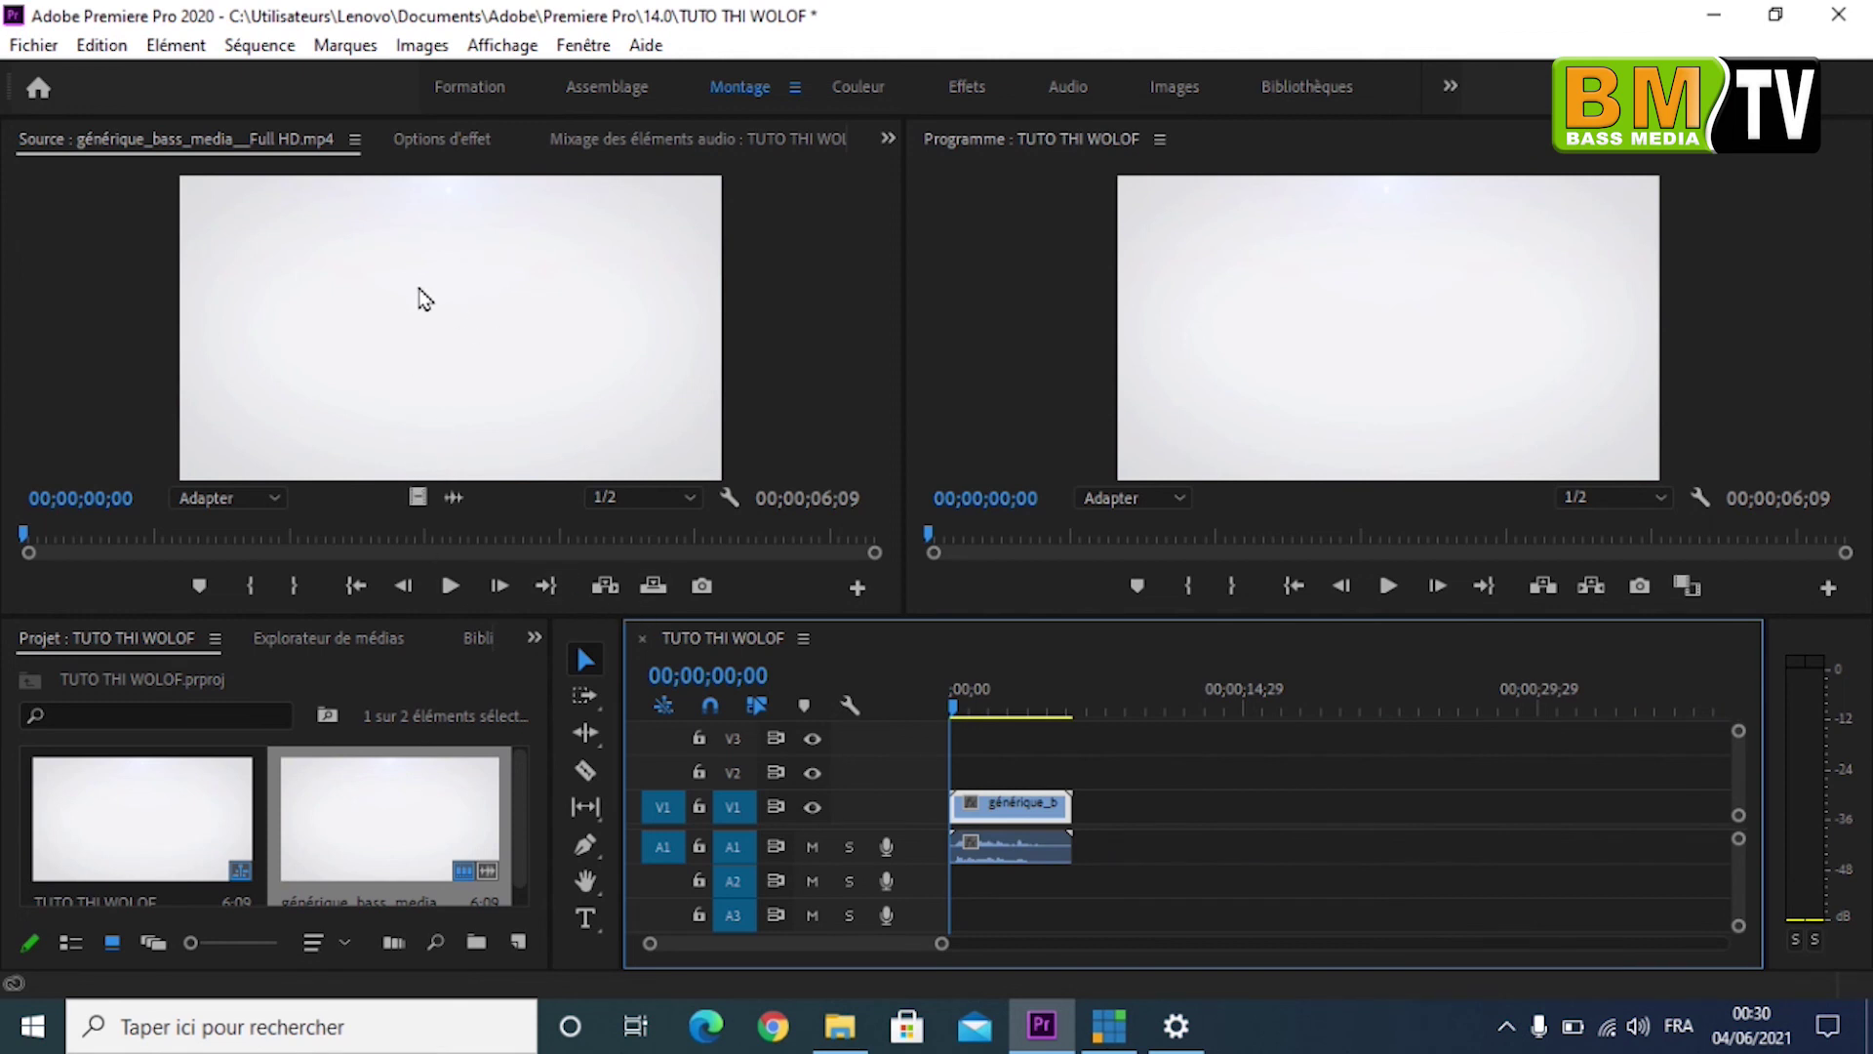
click(511, 323)
drag(512, 324, 1246, 824)
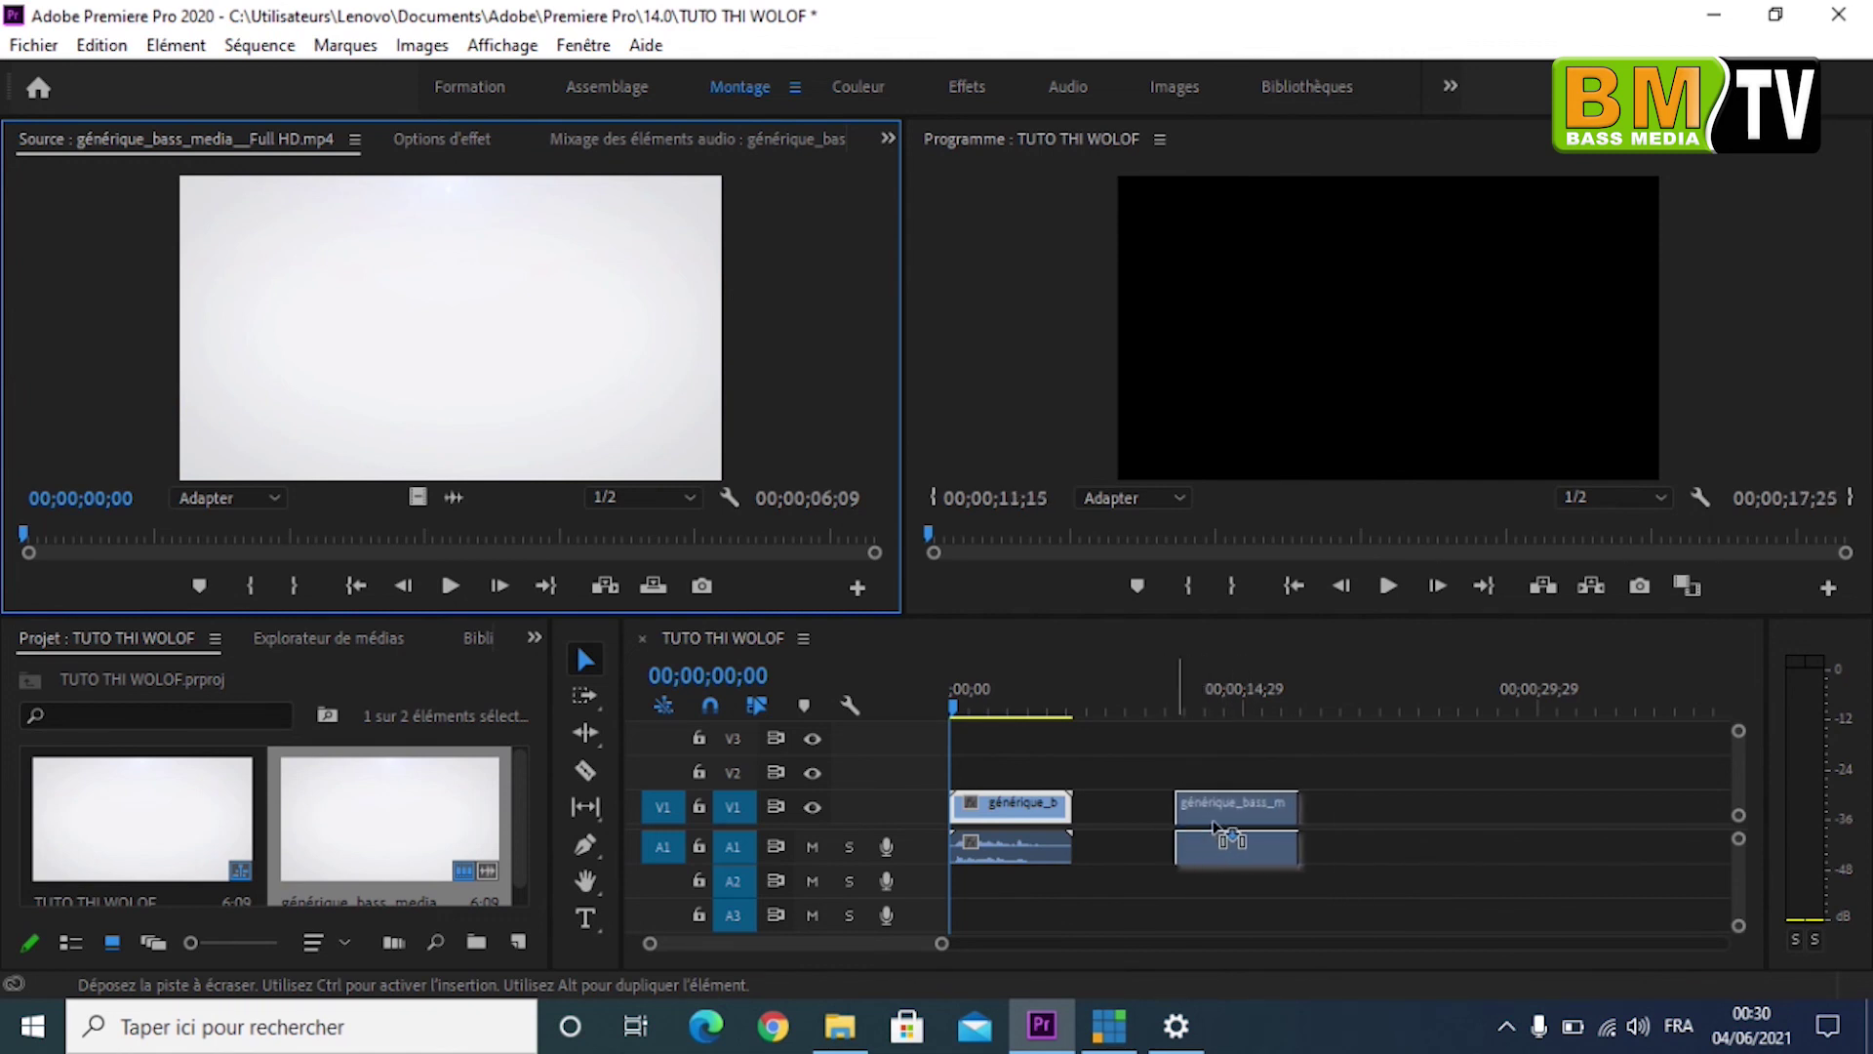
drag(1246, 825, 1161, 822)
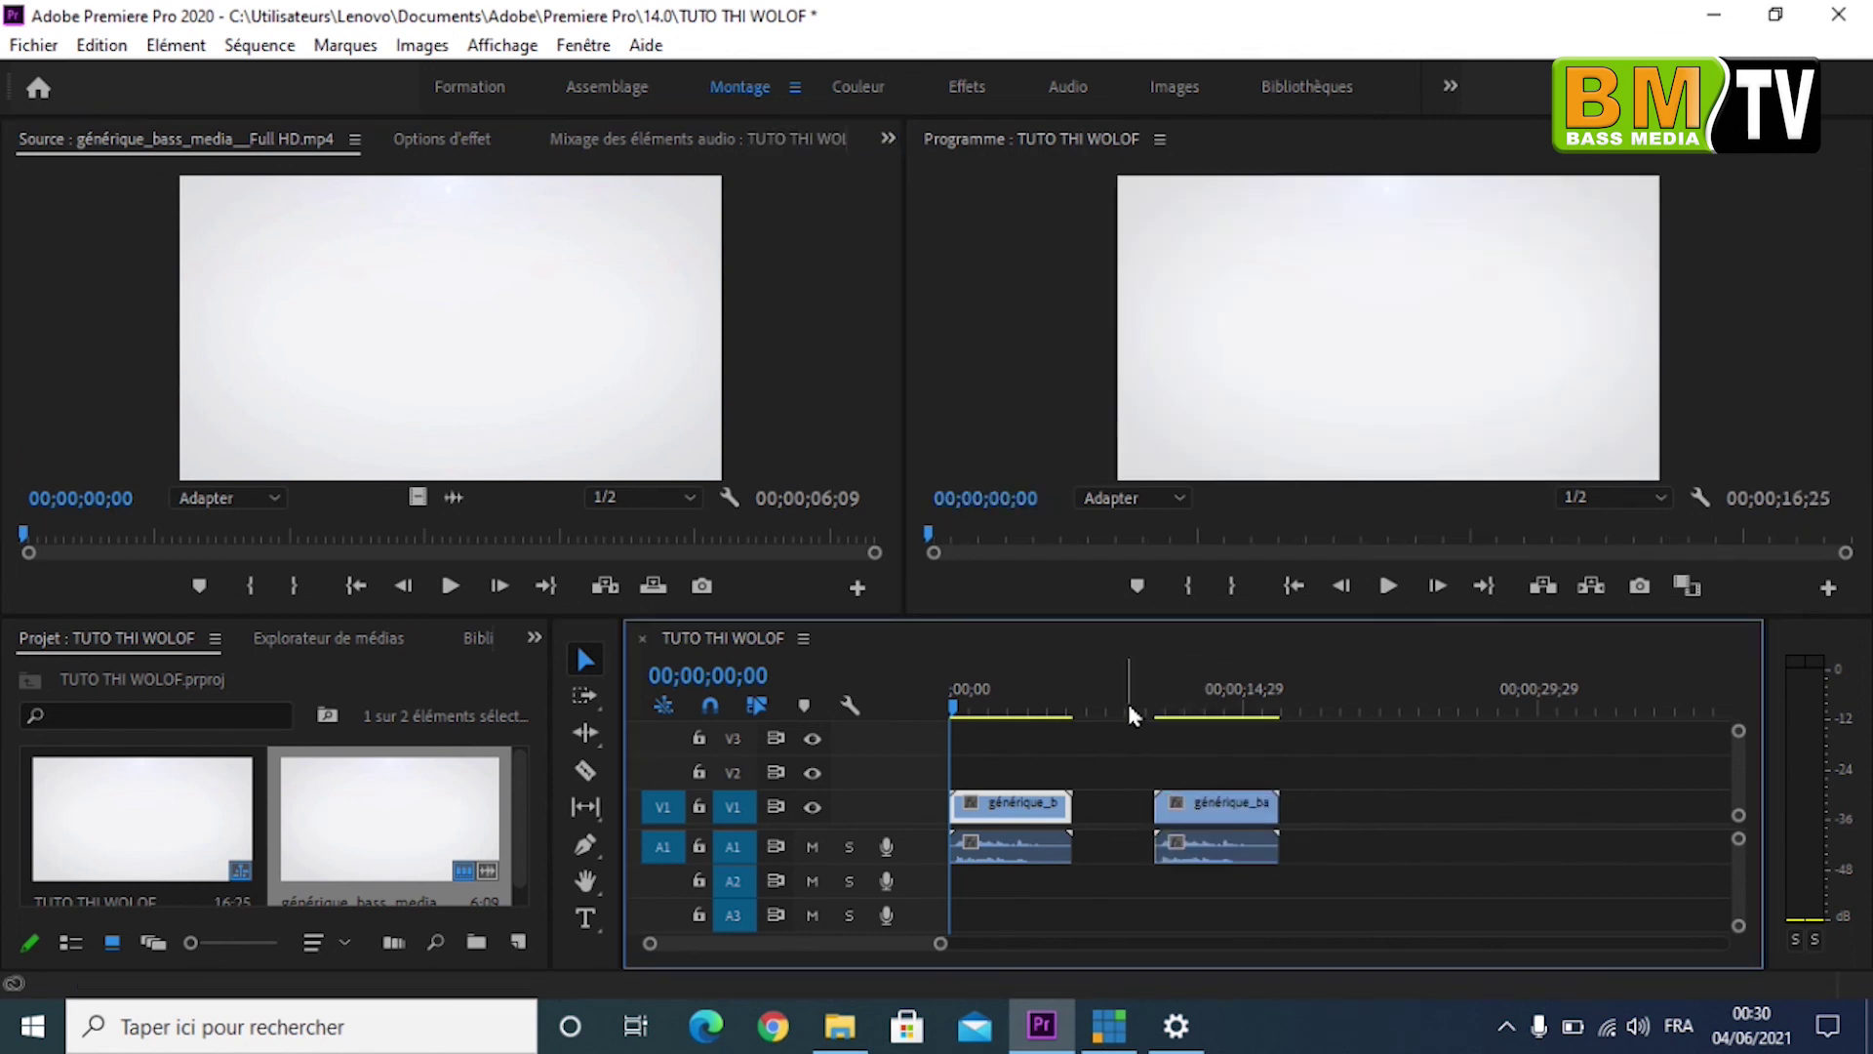